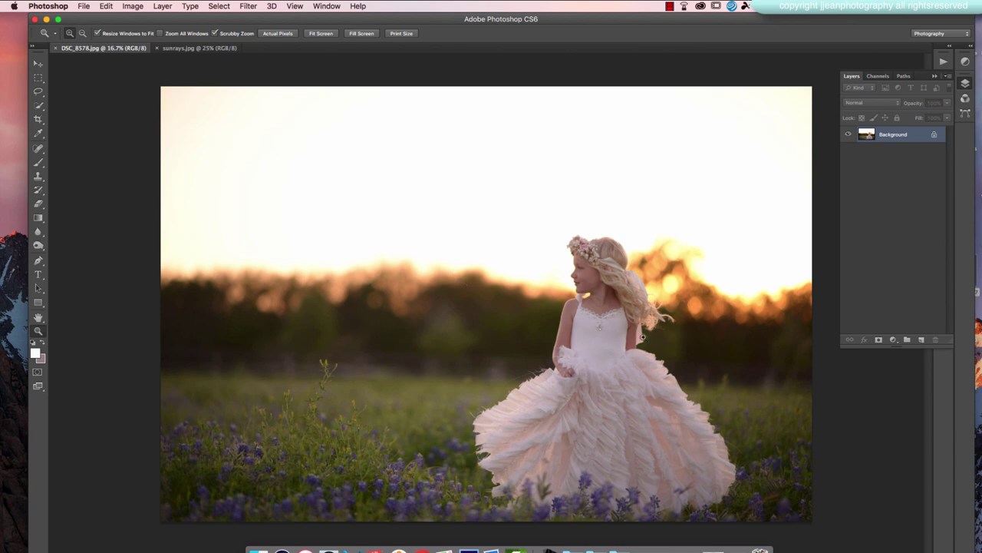
- Heal the loose threads sticking out from the outer left edge of the skirt with the Content-Aware Spot Healing Brush
click(935, 76)
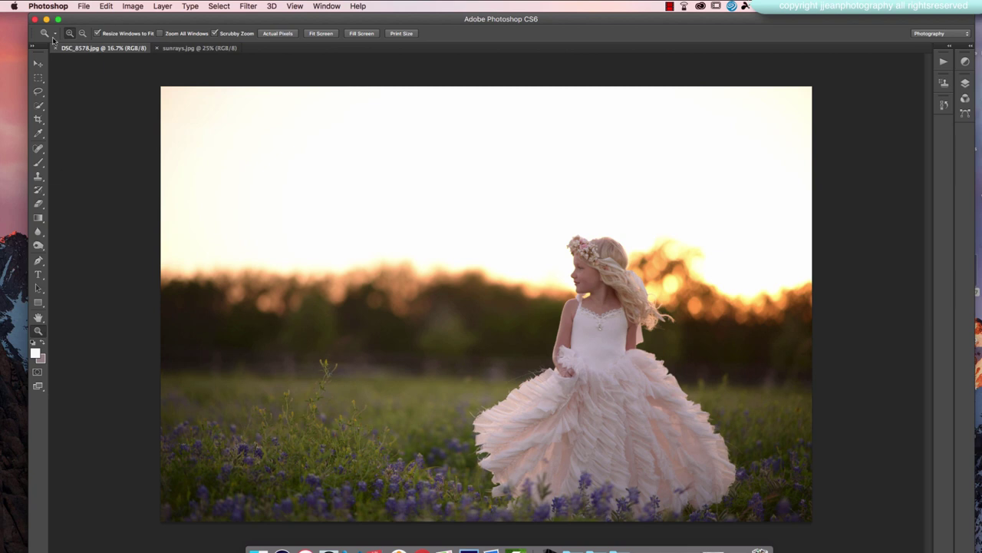
click(568, 412)
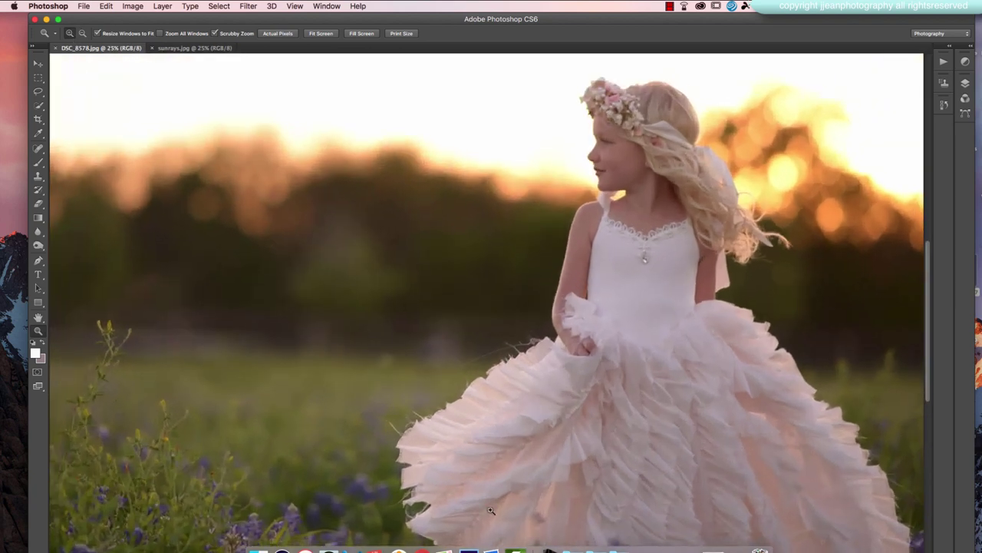
click(524, 378)
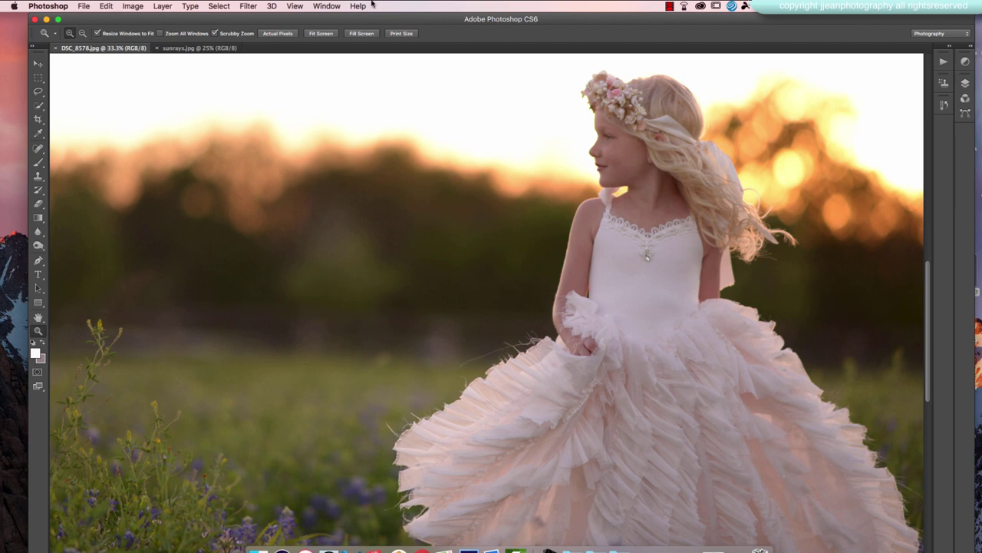
click(37, 150)
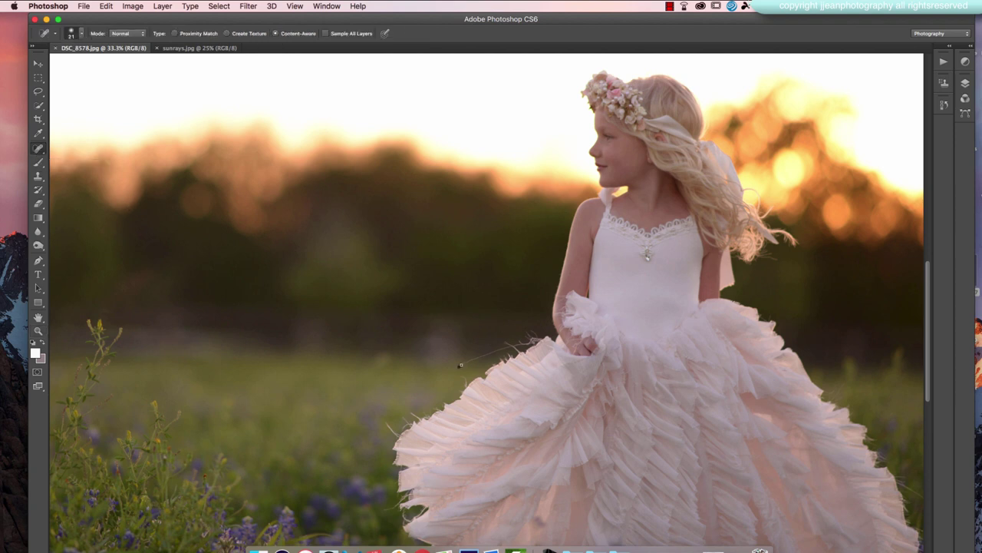
drag(460, 366, 526, 344)
drag(385, 421, 400, 439)
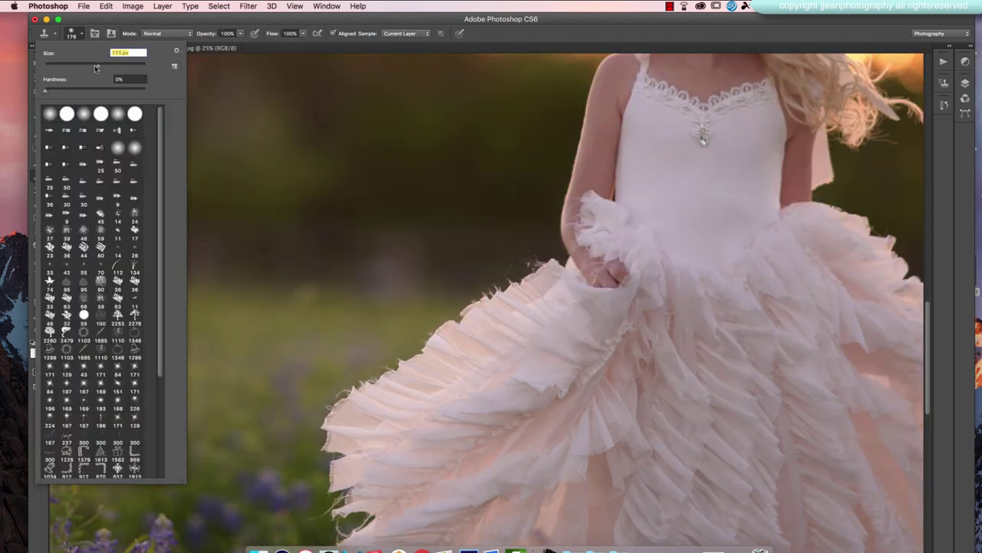
- Set the Clone Stamp brush size to 85 px and sample the dark background above the skirt's gathered edge
drag(95, 67, 87, 67)
alt+click(526, 231)
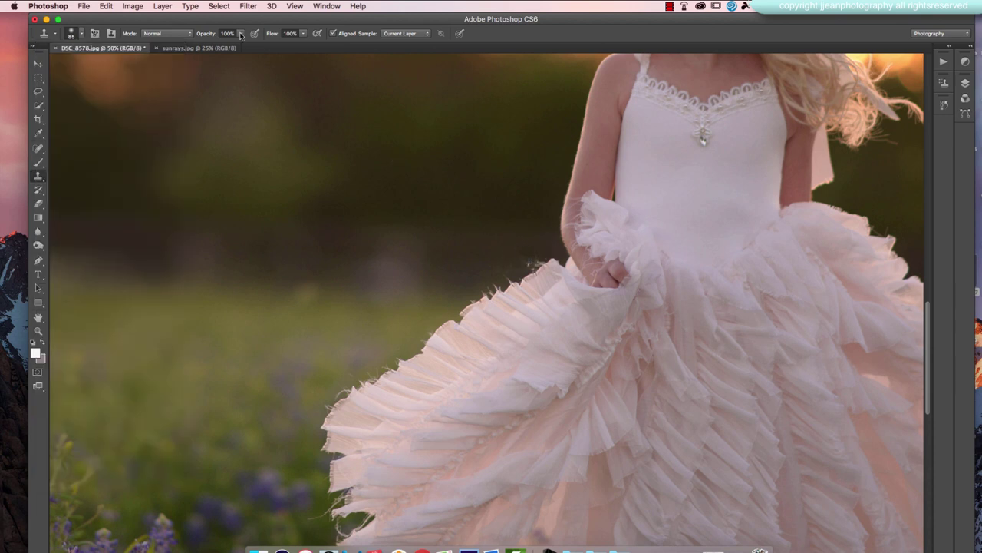
click(74, 34)
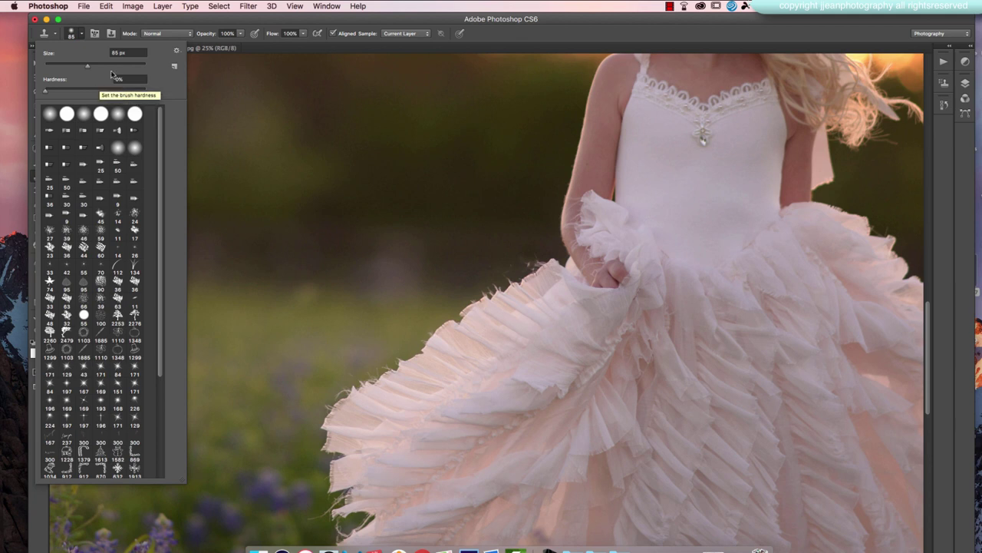
click(449, 21)
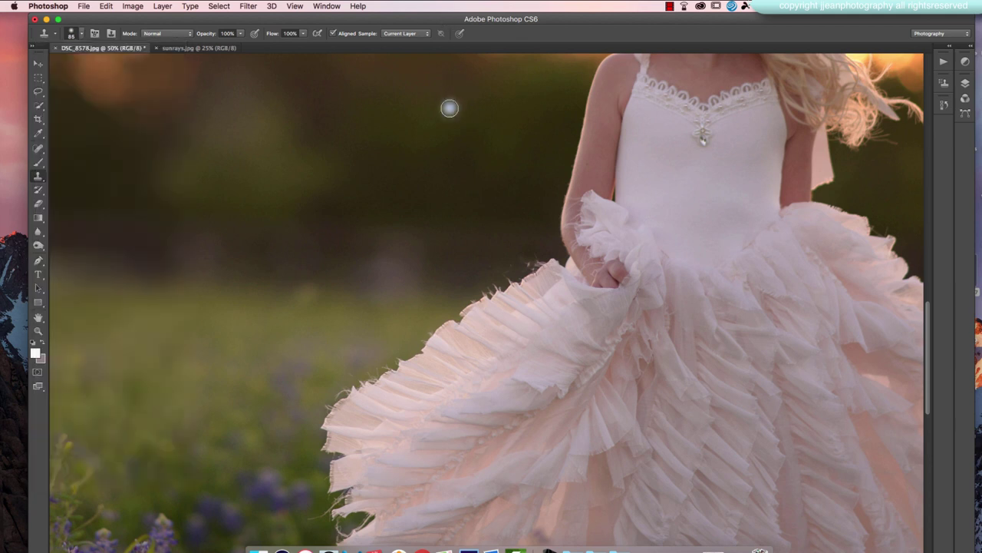
- Clone blurred background over the loose threads along the skirt's upper left edge, resampling beside each spot
click(540, 257)
alt+click(484, 259)
click(547, 273)
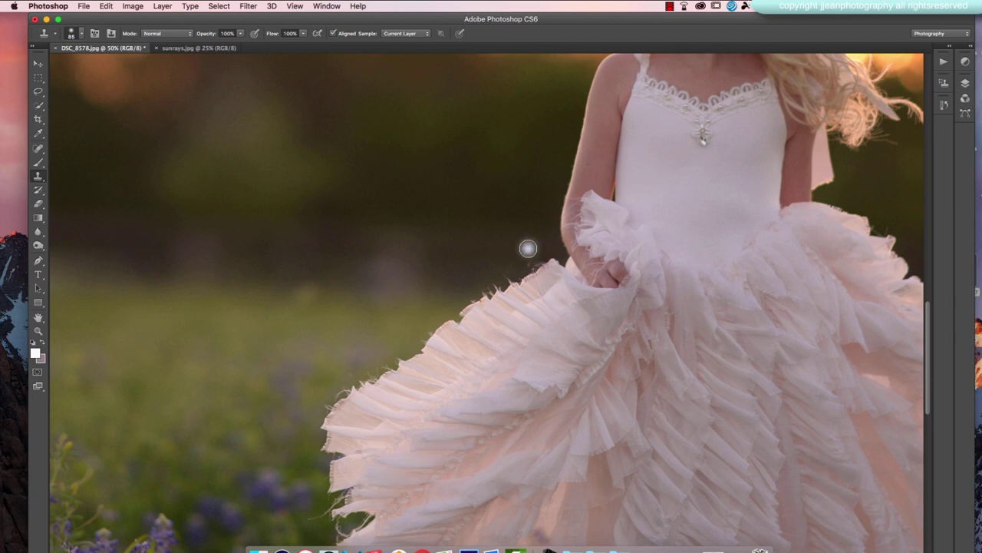
alt+click(528, 249)
click(529, 251)
mouse_move(528, 250)
mouse_down()
mouse_move(531, 290)
mouse_move(521, 254)
mouse_move(527, 266)
mouse_move(456, 306)
mouse_move(510, 263)
mouse_up()
alt+click(518, 248)
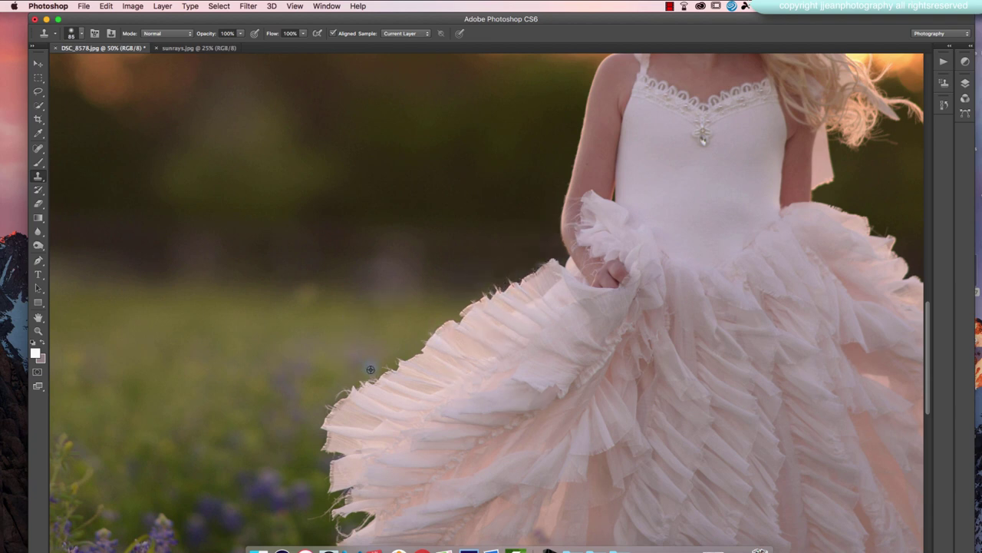
alt+click(355, 348)
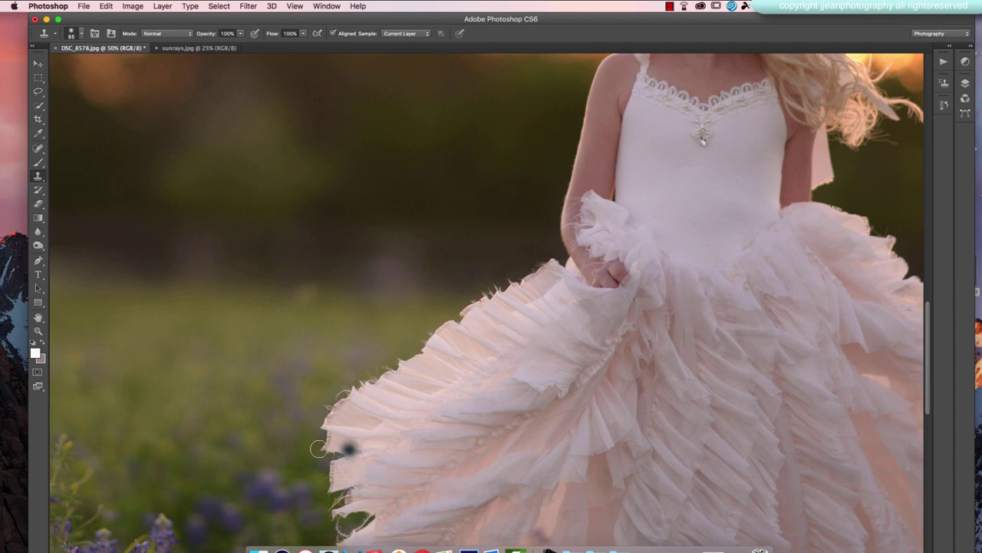
- Return to the full photo view and set the Clone Stamp brush size to 140 px
click(39, 331)
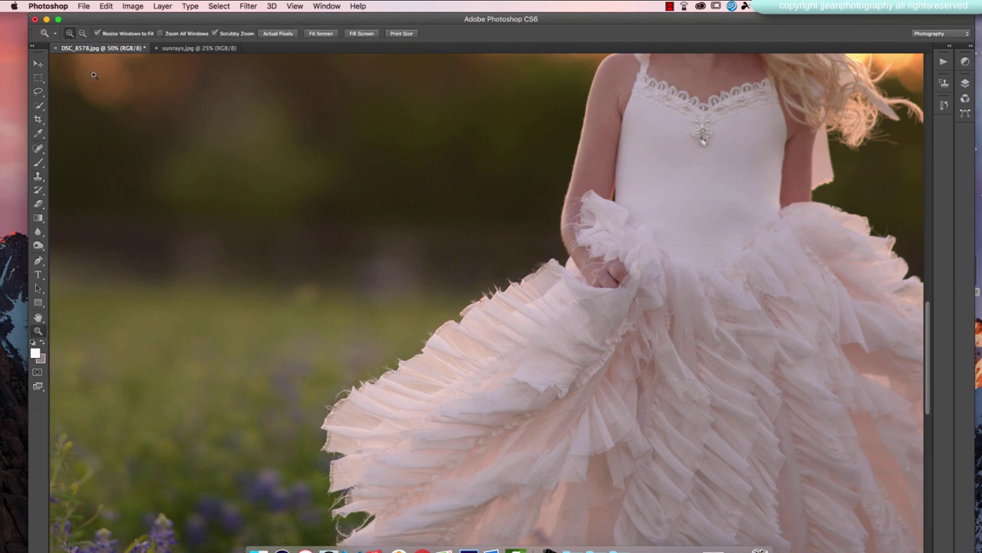
click(376, 260)
click(244, 302)
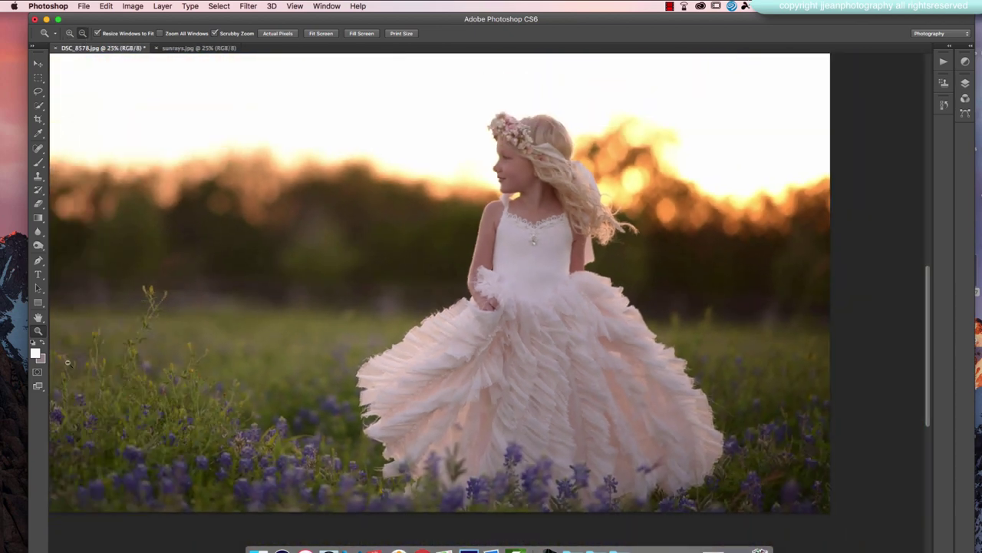
click(67, 362)
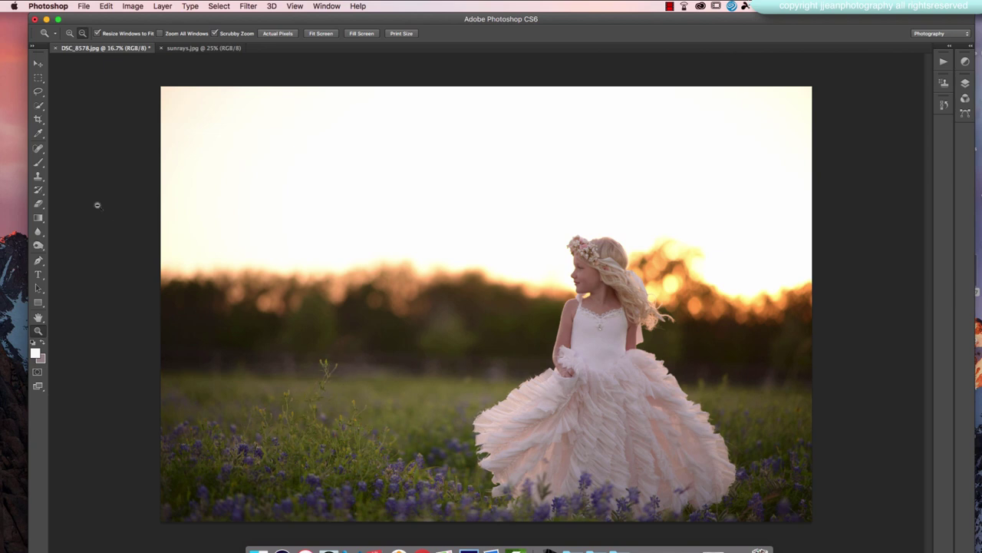
click(38, 176)
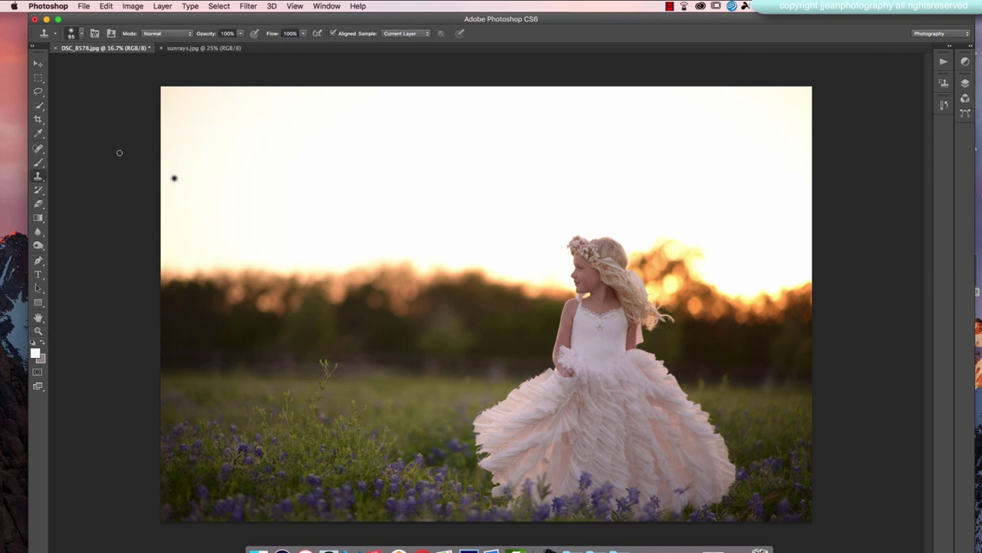
click(77, 34)
drag(88, 65, 104, 66)
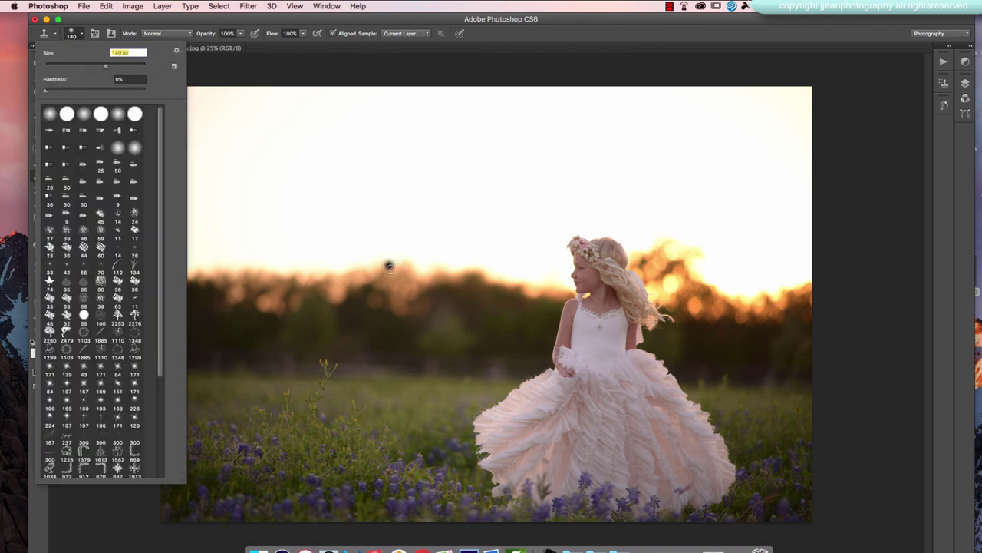
key(Return)
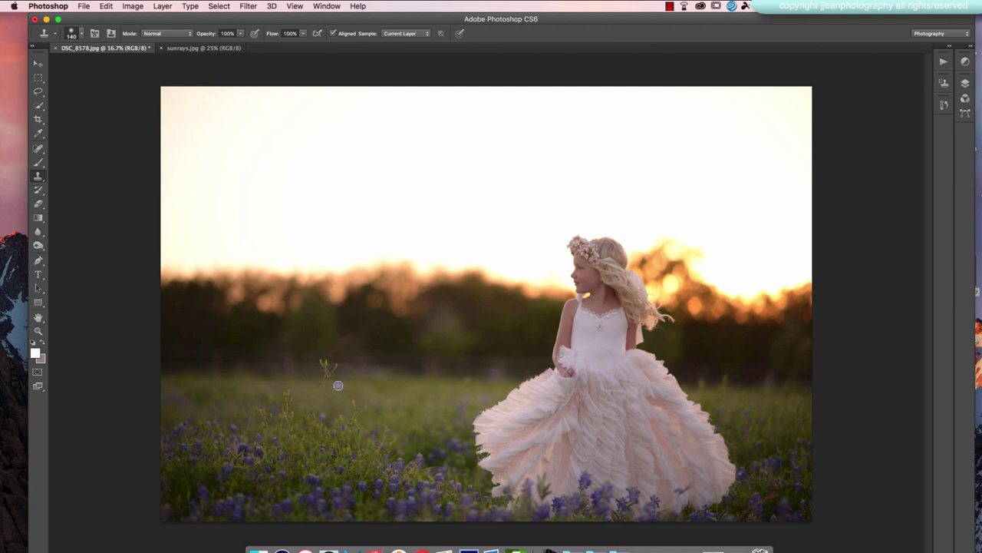
- Retouch the tall weeds in the field left of the girl with the Clone Stamp and undo the last stroke
click(242, 428)
mouse_move(249, 429)
mouse_down()
mouse_move(244, 398)
mouse_move(259, 396)
mouse_move(258, 414)
mouse_up()
click(238, 415)
click(107, 6)
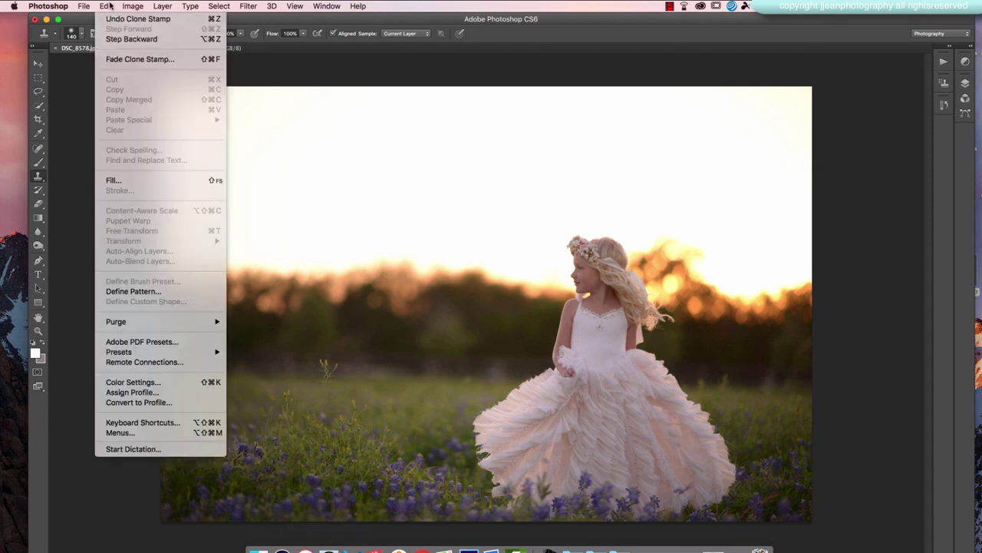
click(111, 21)
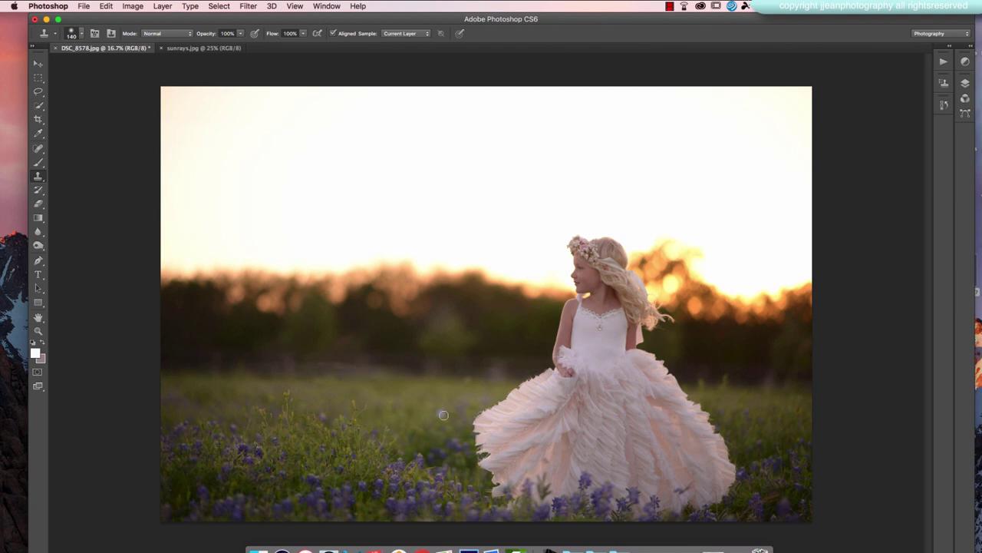
- Enlarge the Clone Stamp brush to 186 px and continue retouching the field beside the skirt
click(78, 35)
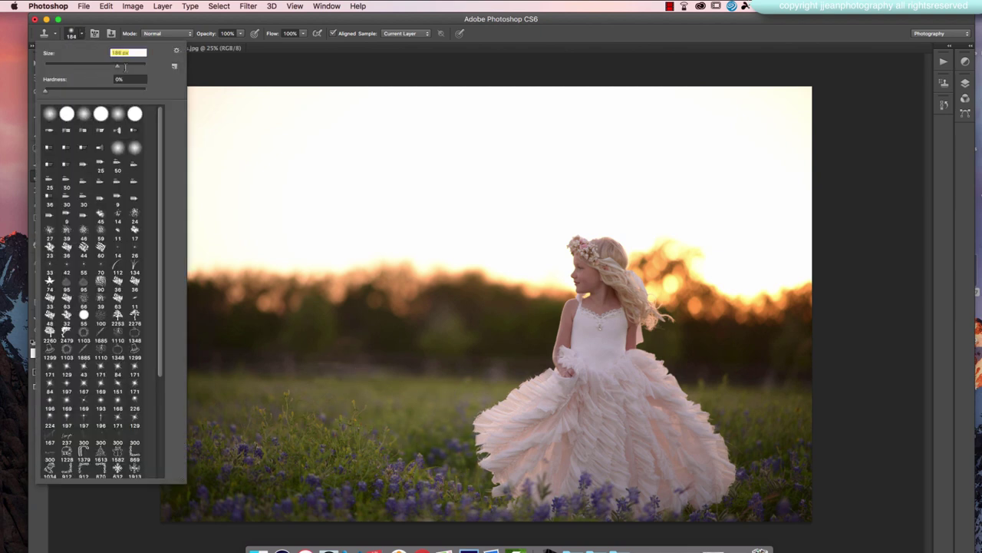
click(368, 369)
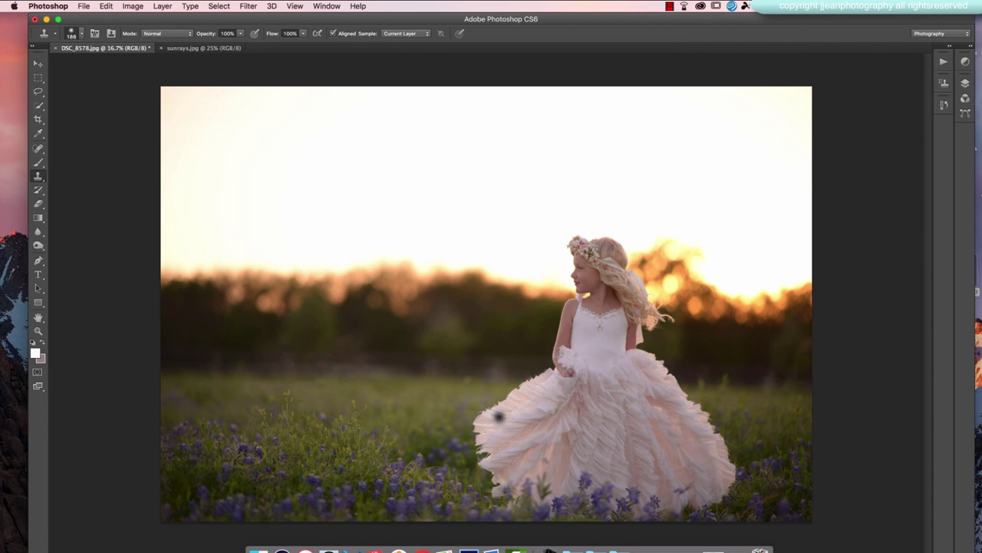
- Compare the original DSC_8578.JPG state with the retouched Snapshot 1 in the history
click(945, 104)
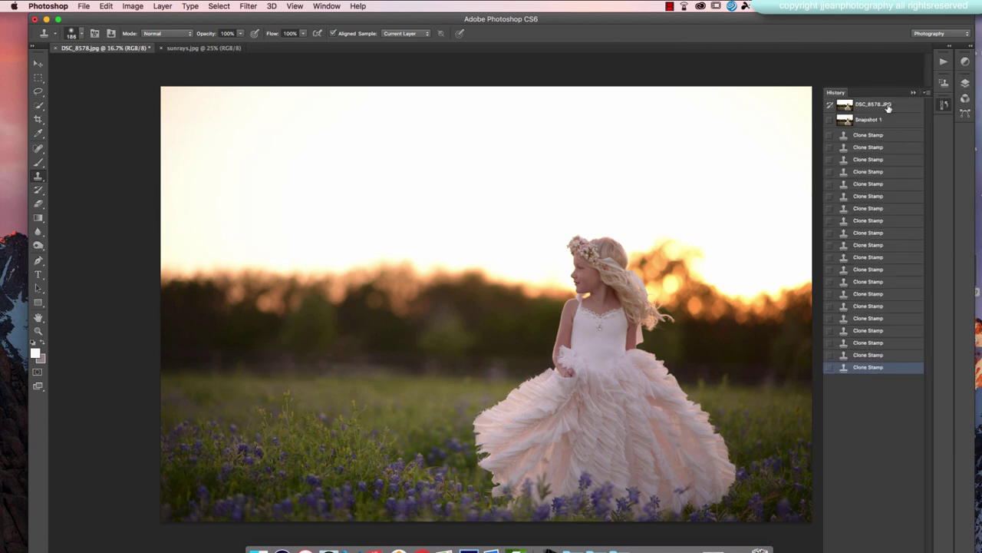
click(888, 109)
click(889, 123)
click(892, 105)
click(893, 122)
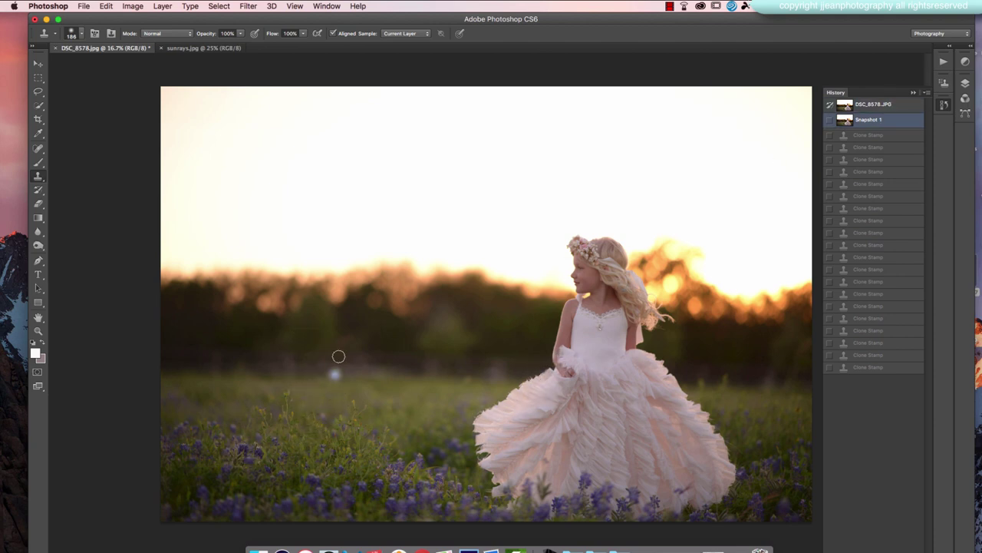
click(886, 106)
click(887, 121)
click(890, 107)
click(888, 122)
click(913, 92)
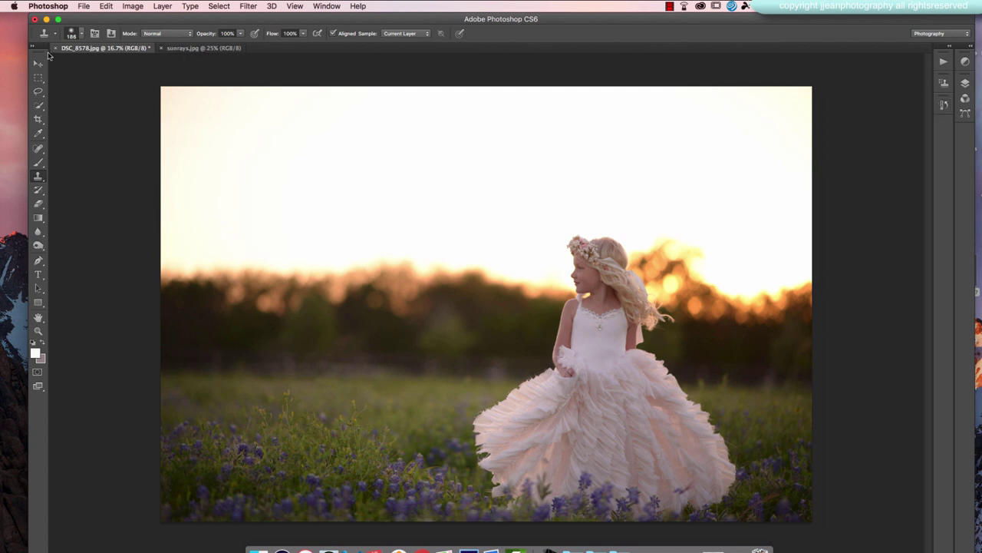
- Copy the sunrays.jpg sky image into the portrait DSC_8578.jpg as a new layer
click(198, 49)
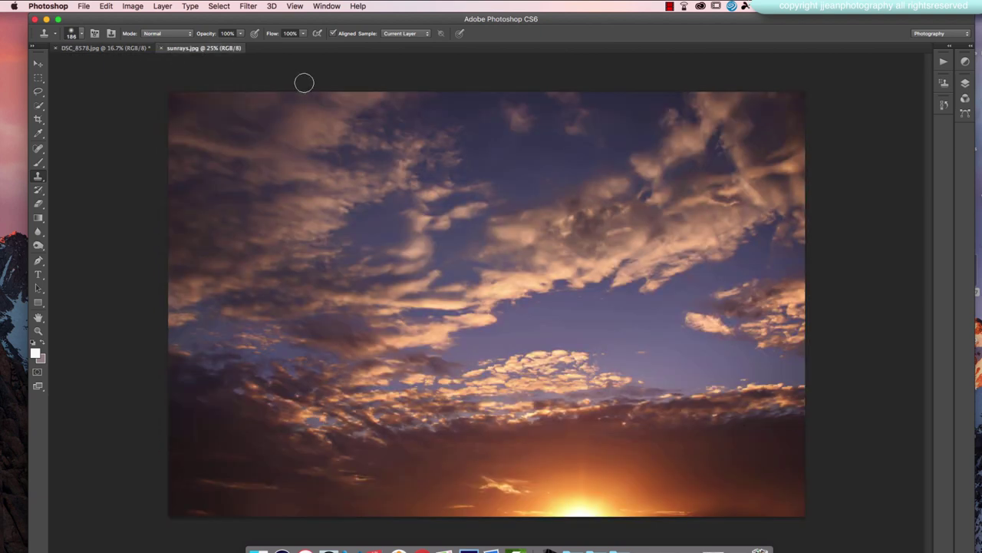
click(43, 61)
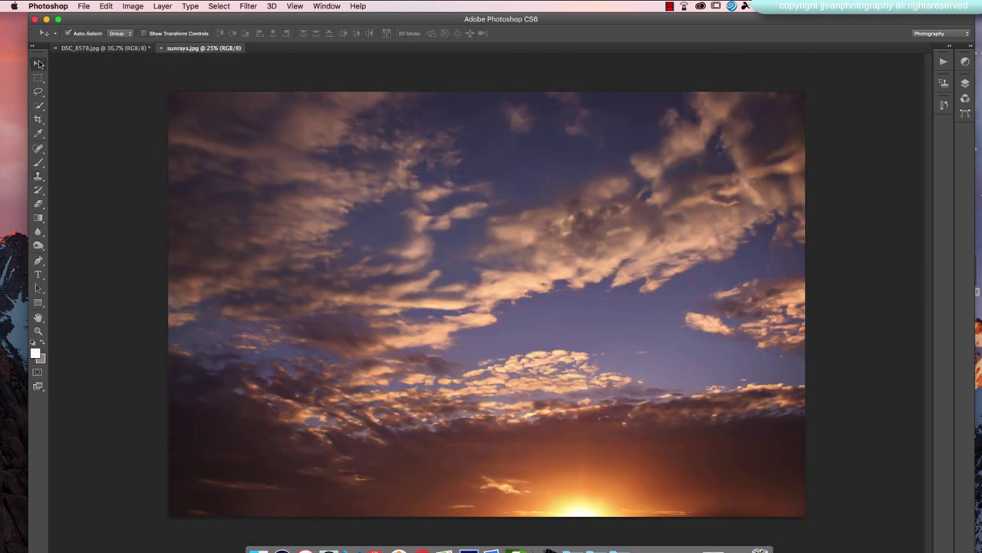
drag(202, 48, 460, 247)
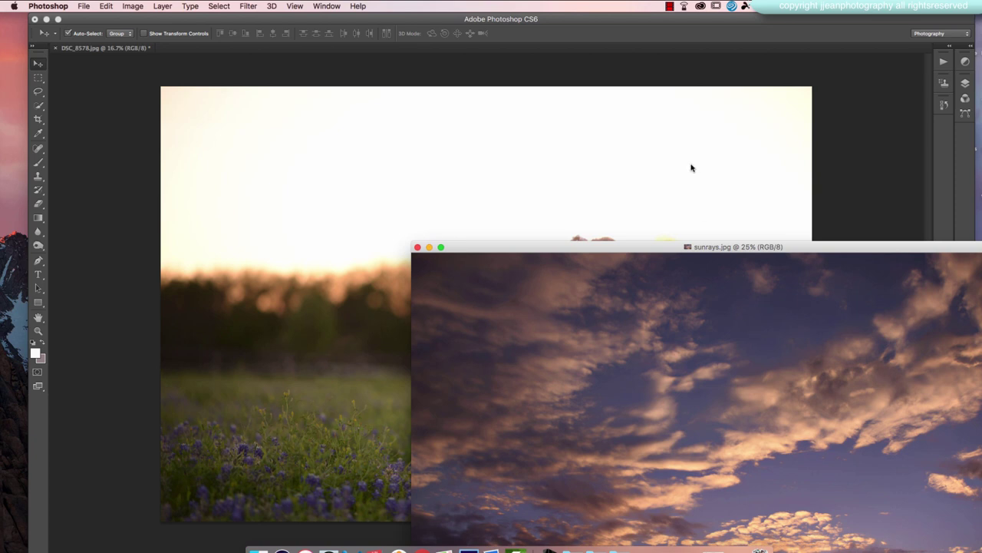
drag(485, 151, 486, 152)
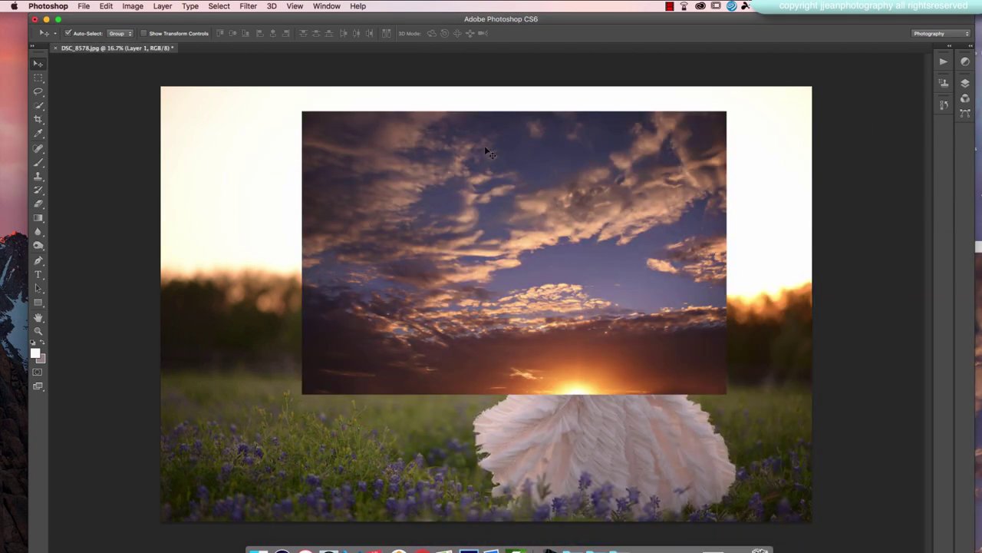
- Move the sky layer to the photo's upper left corner and stretch it to 158.48% width and 118.75% height with Free Transform
drag(551, 308, 383, 189)
click(111, 6)
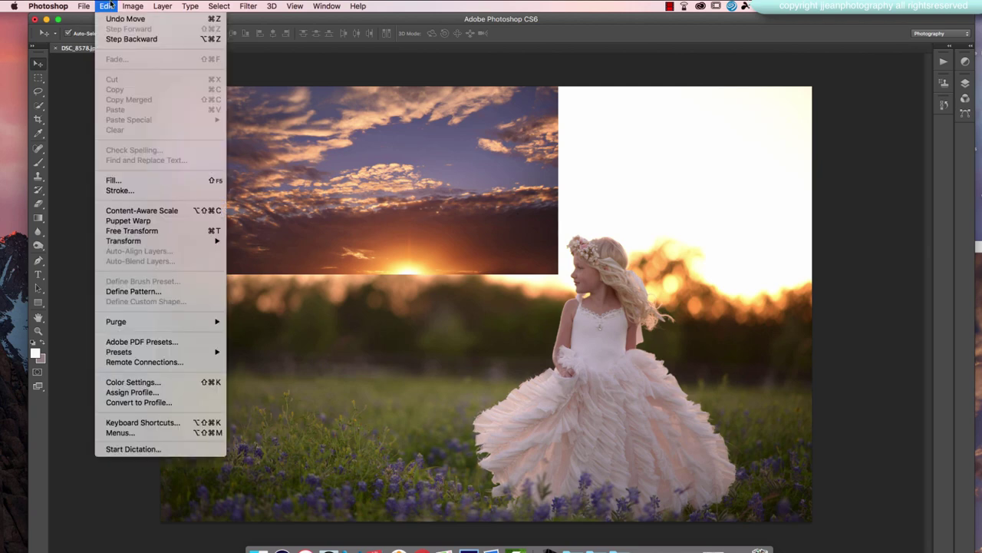
click(123, 230)
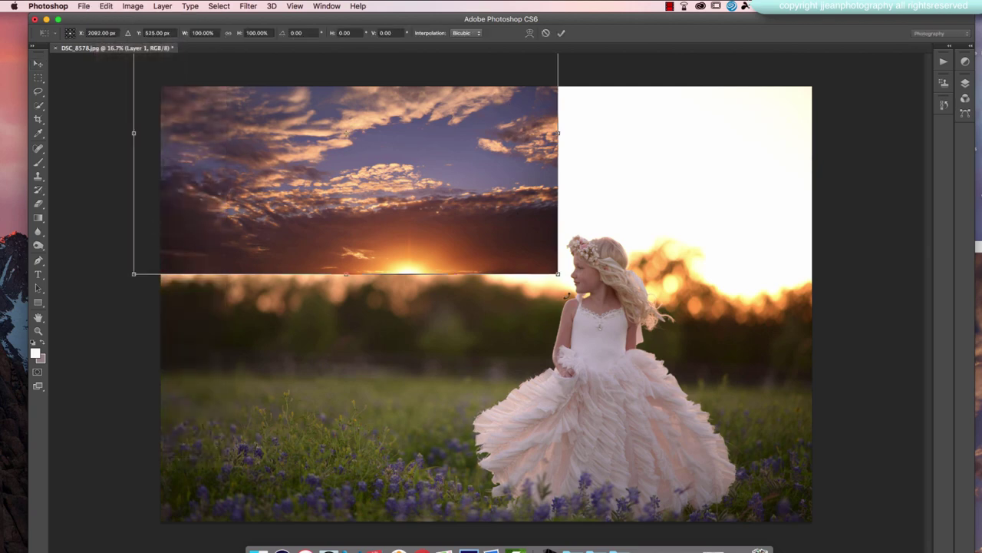
drag(558, 273, 818, 327)
mouse_move(133, 159)
mouse_down()
mouse_move(187, 159)
mouse_move(146, 159)
mouse_up()
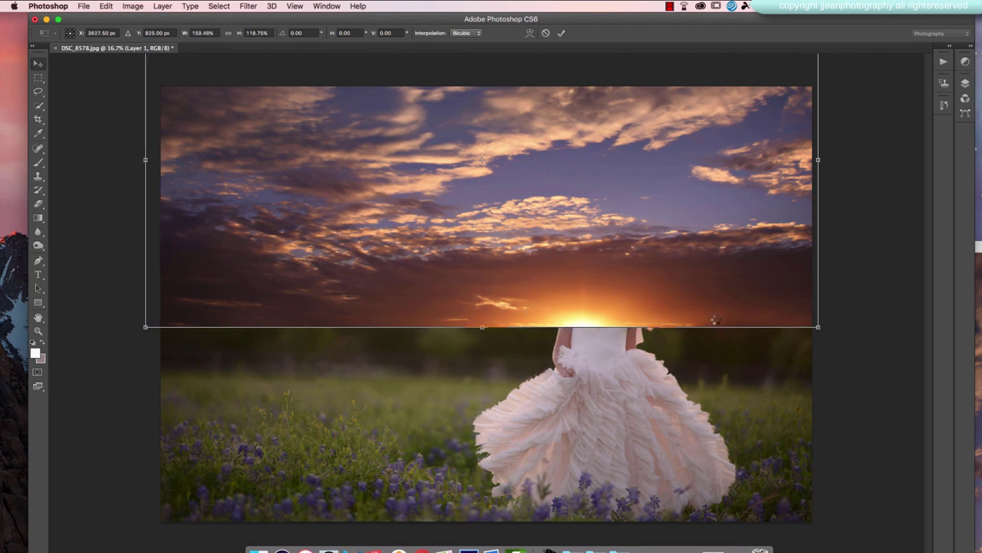
key(Return)
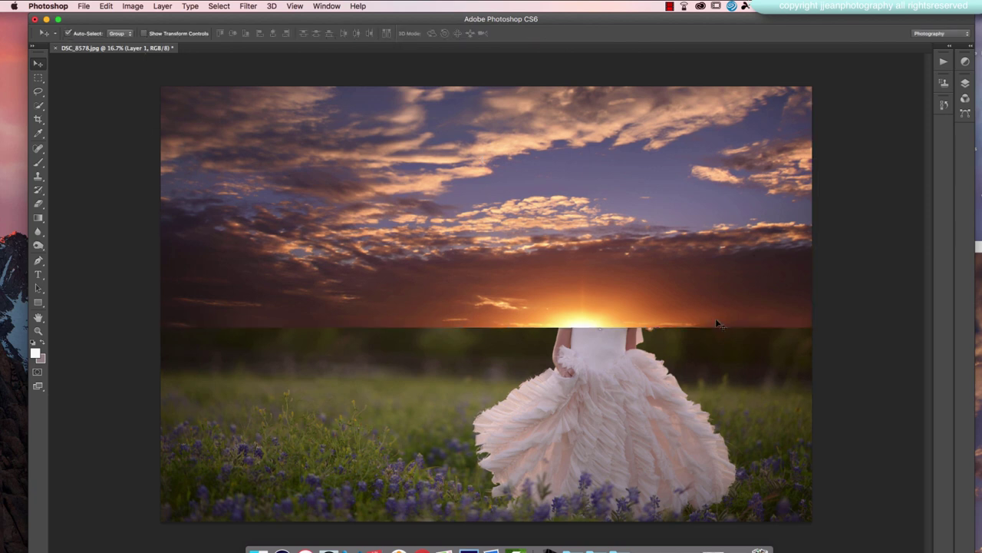
- Reposition the sky layer vertically so its lower edge lies at the girl's waist, and show the layer list
drag(708, 322, 701, 221)
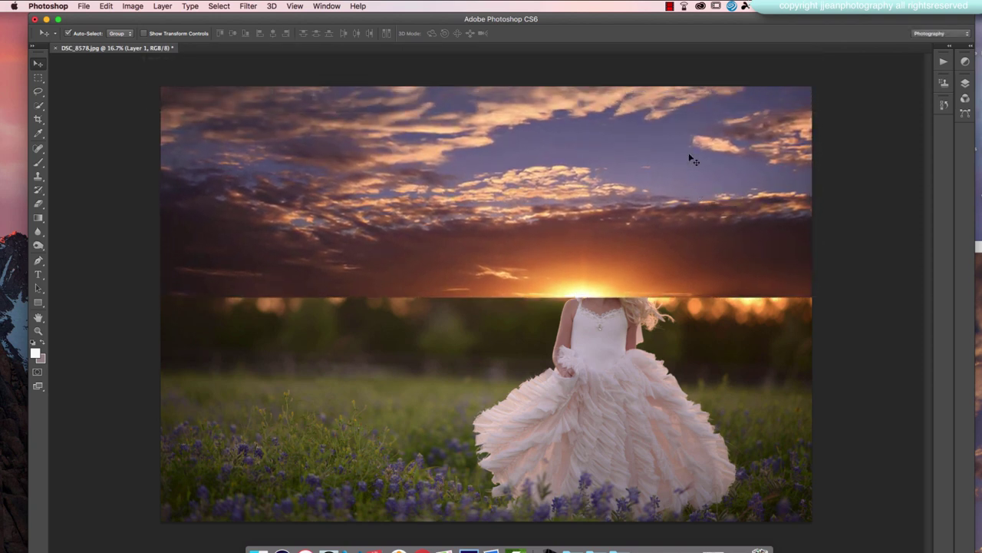
drag(693, 153, 690, 197)
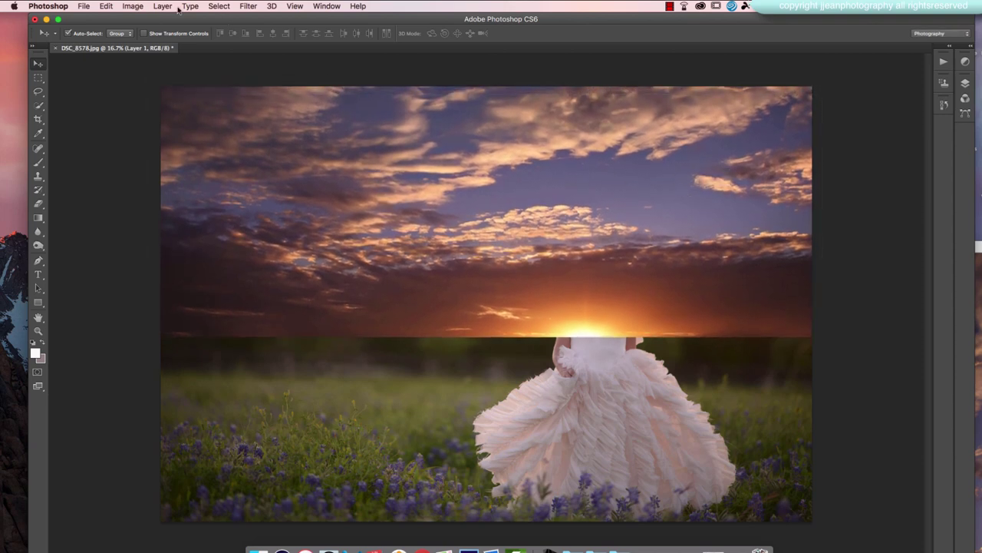
click(965, 83)
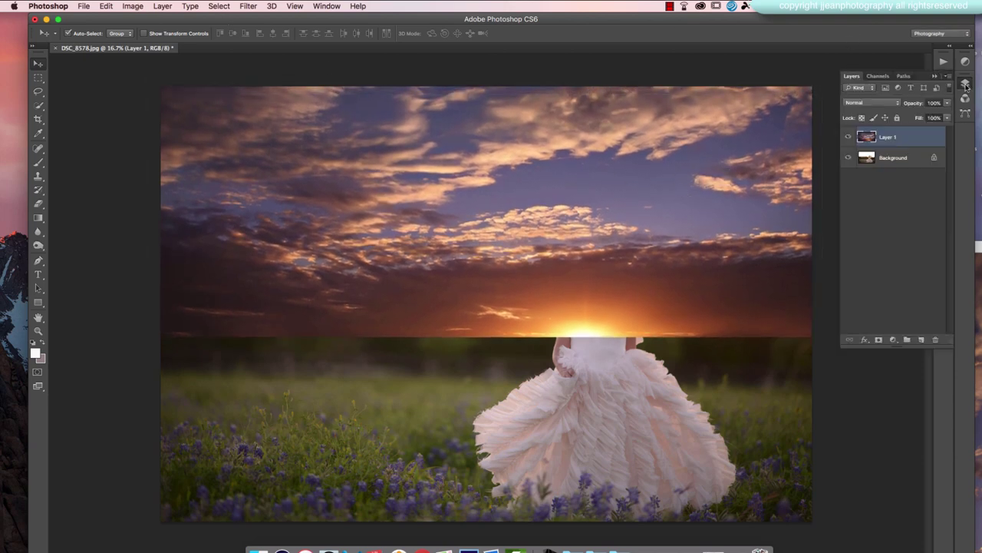
- Add a layer mask to the sky layer and invert it to black so the clouds are hidden
click(878, 340)
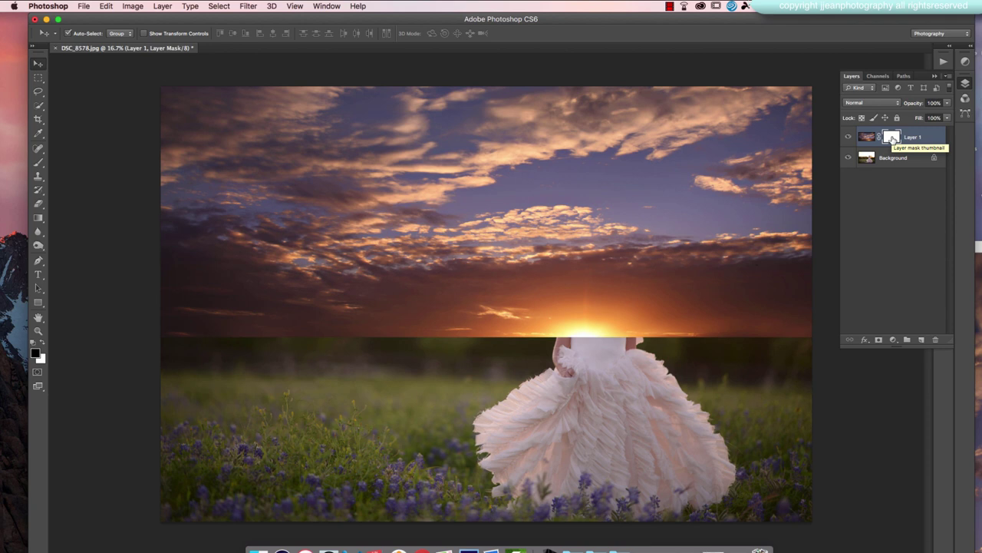
double_click(892, 138)
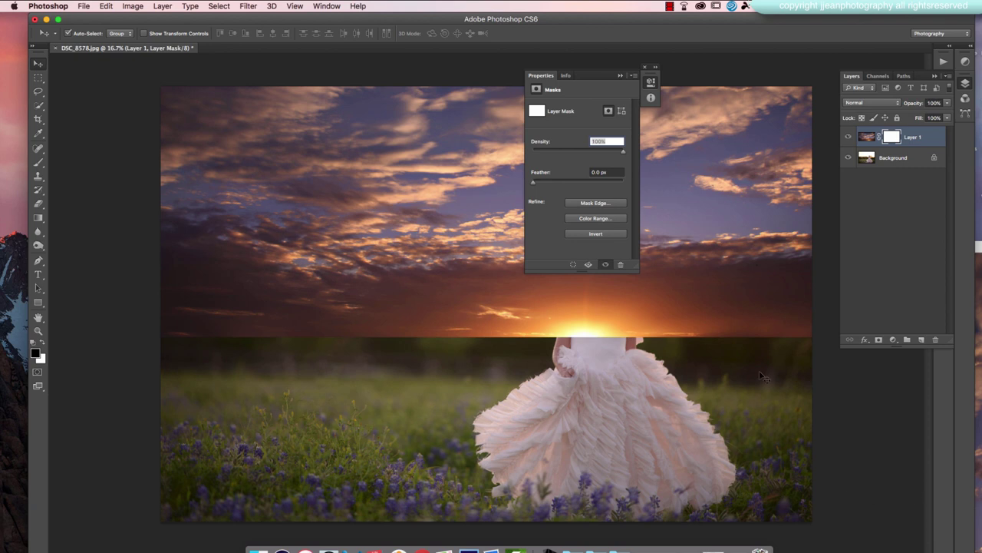
click(597, 234)
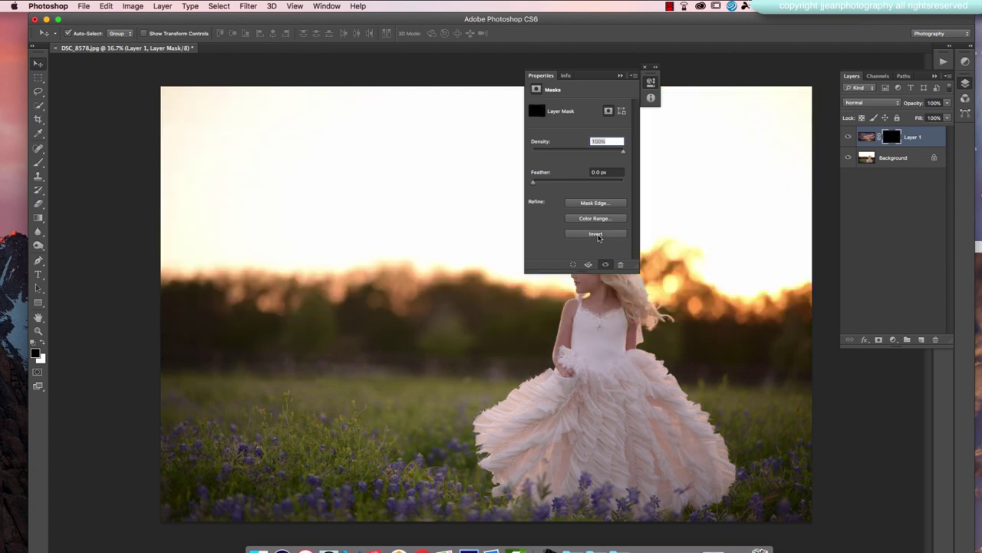
click(620, 75)
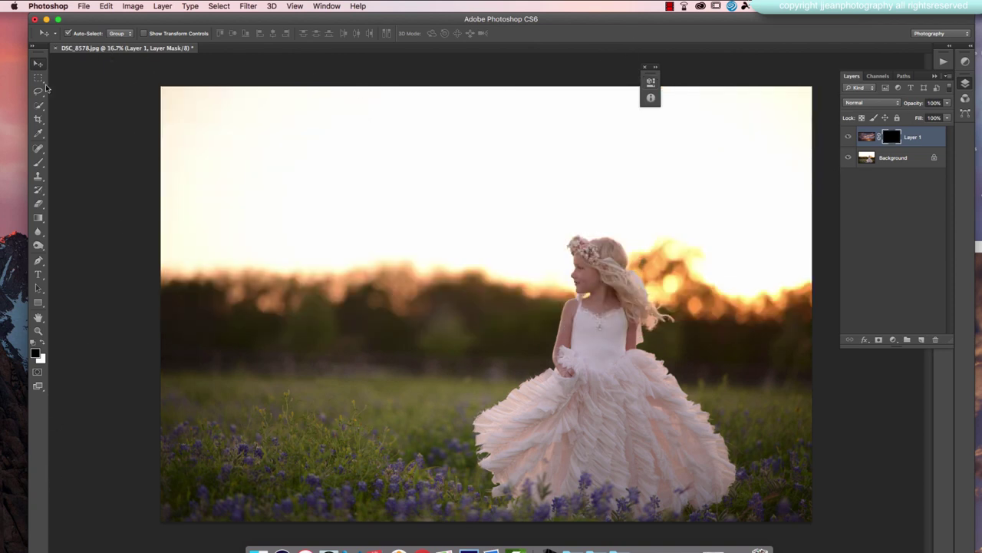
- Paint the clouds softly into the blown-out sky on the mask with a 458 px white brush at 25% opacity
click(38, 163)
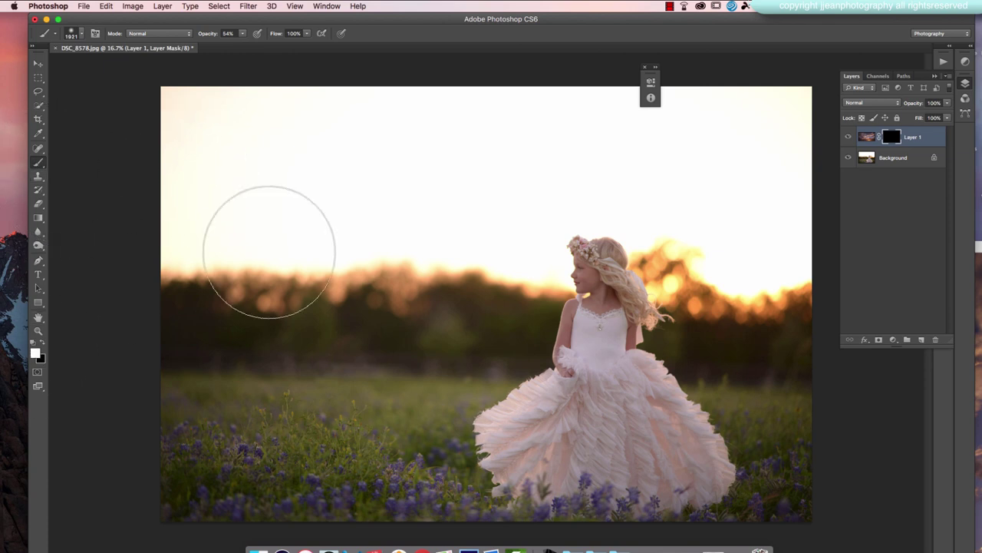
click(81, 35)
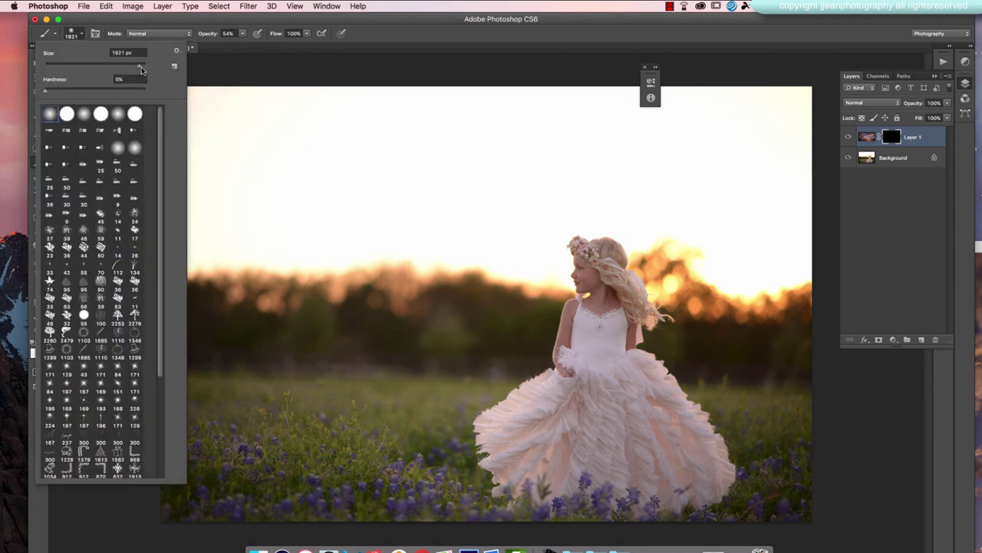
drag(141, 69, 129, 68)
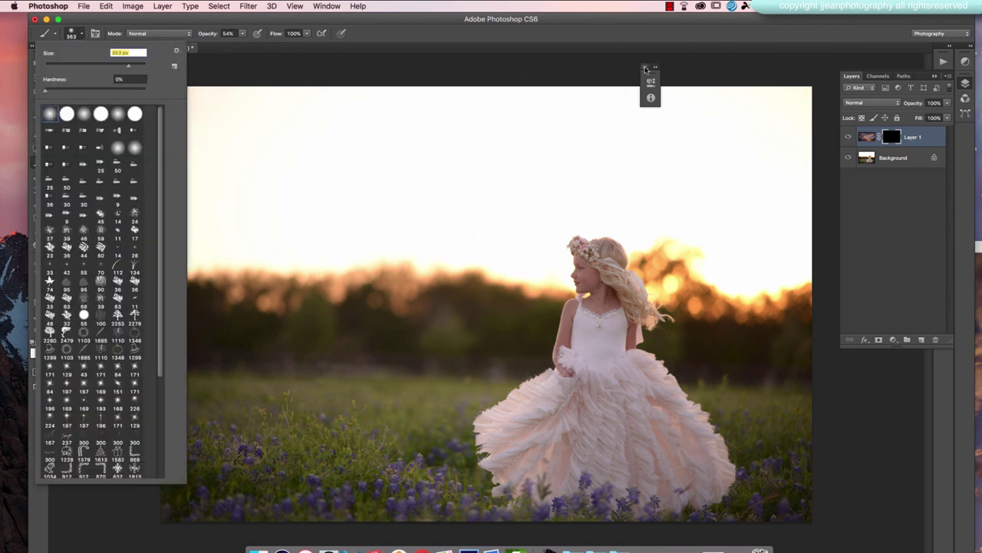
click(645, 67)
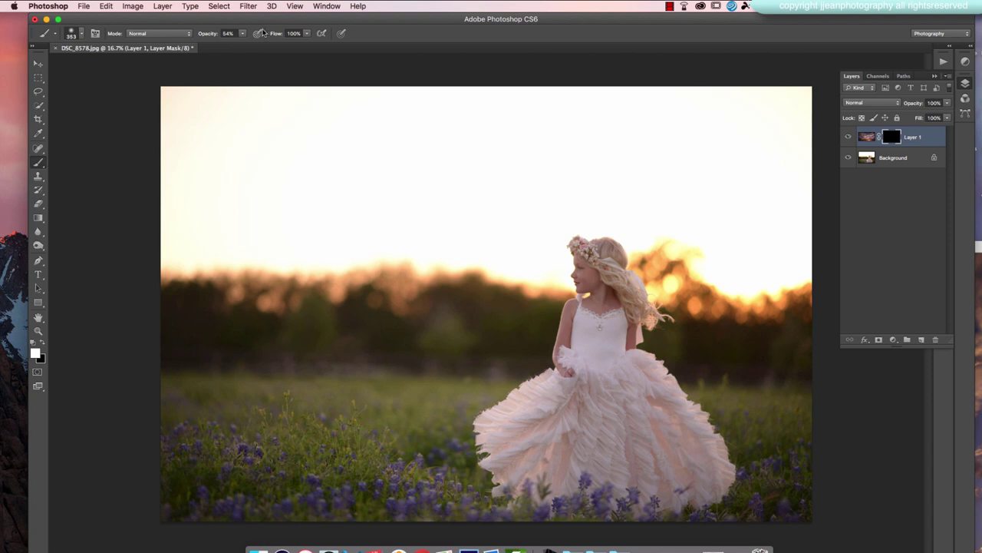
click(242, 34)
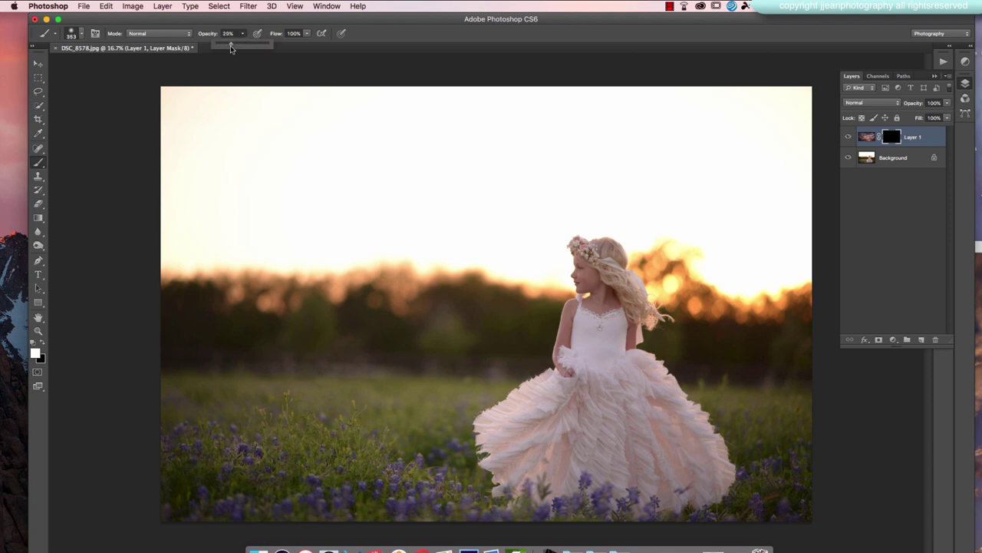
click(75, 34)
click(134, 67)
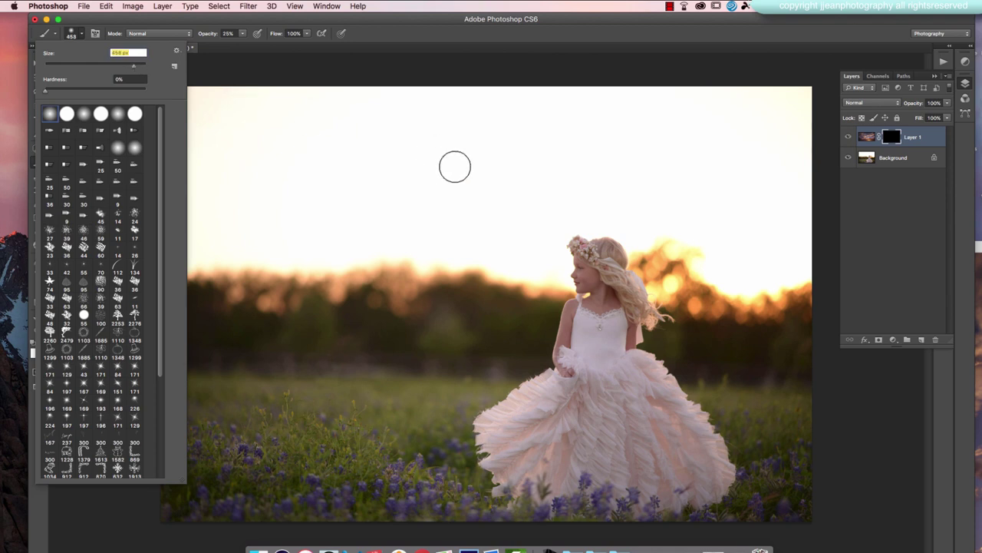
mouse_move(660, 168)
mouse_down()
mouse_move(344, 160)
mouse_move(774, 149)
mouse_move(763, 104)
mouse_move(363, 63)
mouse_move(354, 104)
mouse_move(482, 145)
mouse_move(527, 135)
mouse_move(698, 181)
mouse_move(709, 221)
mouse_move(723, 198)
mouse_move(774, 237)
mouse_move(796, 206)
mouse_move(770, 254)
mouse_move(766, 287)
mouse_move(703, 266)
mouse_move(717, 260)
mouse_move(696, 215)
mouse_move(661, 201)
mouse_move(638, 242)
mouse_move(636, 222)
mouse_move(616, 213)
mouse_move(625, 222)
mouse_move(563, 221)
mouse_move(548, 226)
mouse_move(545, 249)
mouse_move(561, 256)
mouse_move(562, 290)
mouse_move(511, 268)
mouse_move(463, 227)
mouse_move(453, 196)
mouse_up()
mouse_move(360, 208)
mouse_down()
mouse_move(298, 183)
mouse_move(767, 190)
mouse_move(738, 211)
mouse_move(656, 175)
mouse_move(649, 125)
mouse_move(388, 89)
mouse_move(288, 128)
mouse_move(349, 145)
mouse_move(210, 219)
mouse_move(282, 240)
mouse_move(264, 254)
mouse_move(174, 260)
mouse_move(419, 256)
mouse_move(455, 234)
mouse_move(459, 248)
mouse_move(518, 263)
mouse_move(532, 260)
mouse_move(412, 213)
mouse_move(445, 209)
mouse_move(290, 210)
mouse_move(530, 227)
mouse_move(549, 202)
mouse_move(668, 169)
mouse_move(209, 145)
mouse_move(141, 109)
mouse_move(264, 113)
mouse_up()
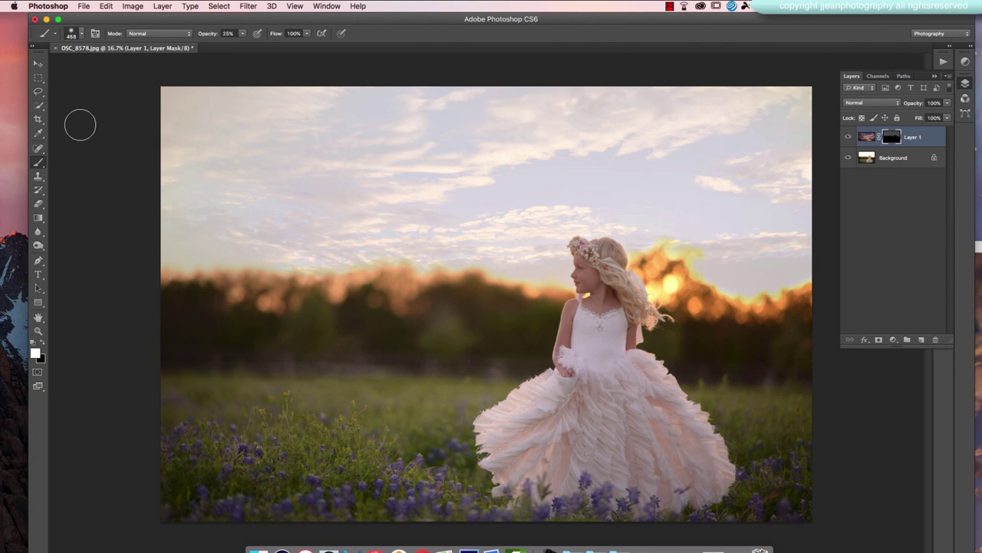
- Strengthen the clouds across the upper sky on the mask with a 2158 px white brush at 25% opacity
click(83, 34)
drag(116, 68, 142, 67)
mouse_move(406, 118)
mouse_down()
mouse_move(357, 111)
mouse_move(38, 153)
mouse_move(479, 76)
mouse_move(706, 83)
mouse_move(821, 117)
mouse_move(849, 149)
mouse_move(566, 101)
mouse_move(242, 95)
mouse_move(38, 154)
mouse_move(369, 57)
mouse_move(360, 53)
mouse_move(68, 158)
mouse_move(481, 46)
mouse_move(830, 68)
mouse_move(276, 62)
mouse_move(93, 124)
mouse_move(412, 72)
mouse_move(706, 72)
mouse_move(805, 91)
mouse_move(381, 43)
mouse_move(124, 101)
mouse_up()
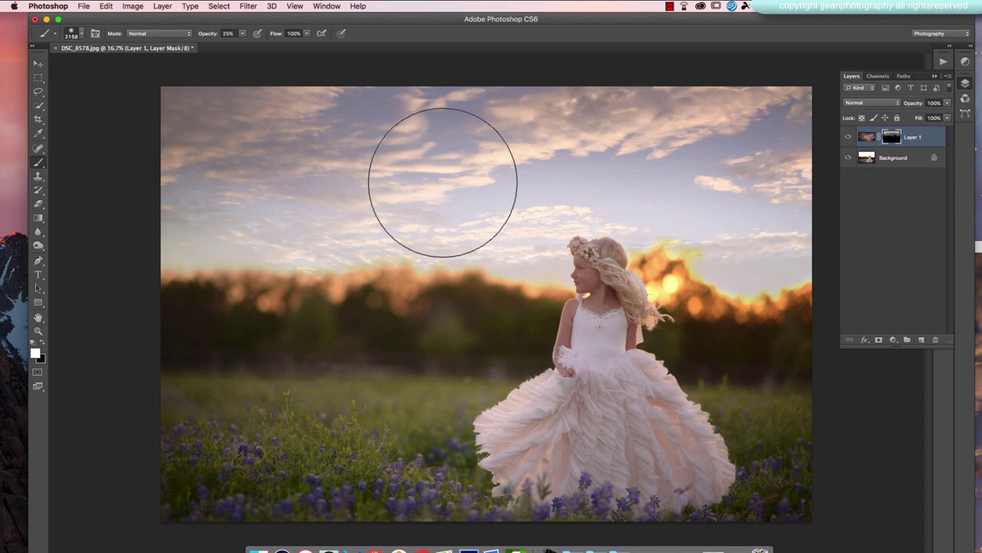
- Soften the clouds by applying a Gaussian Blur to the sky layer's image rather than its mask
click(875, 138)
click(892, 138)
click(869, 139)
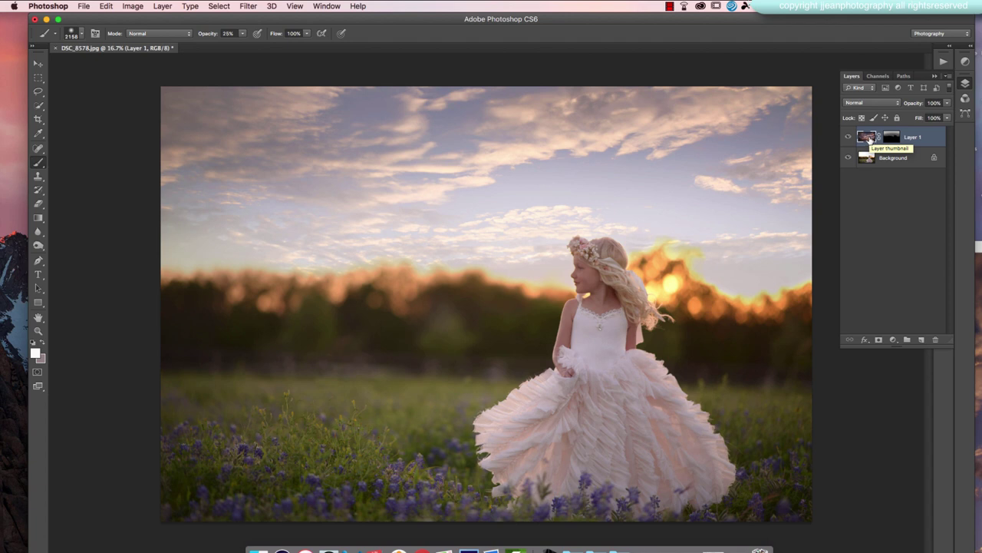
click(246, 6)
mouse_move(322, 130)
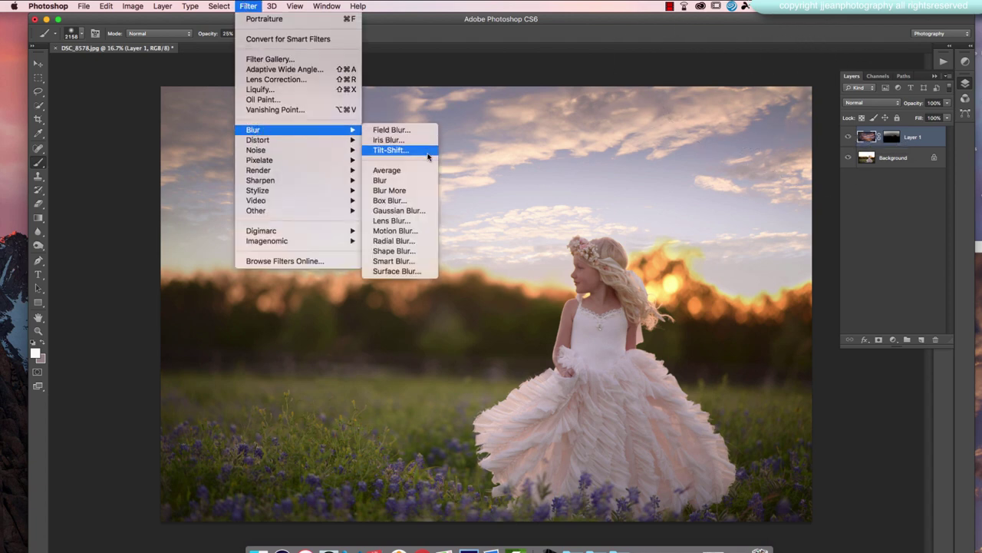
click(420, 210)
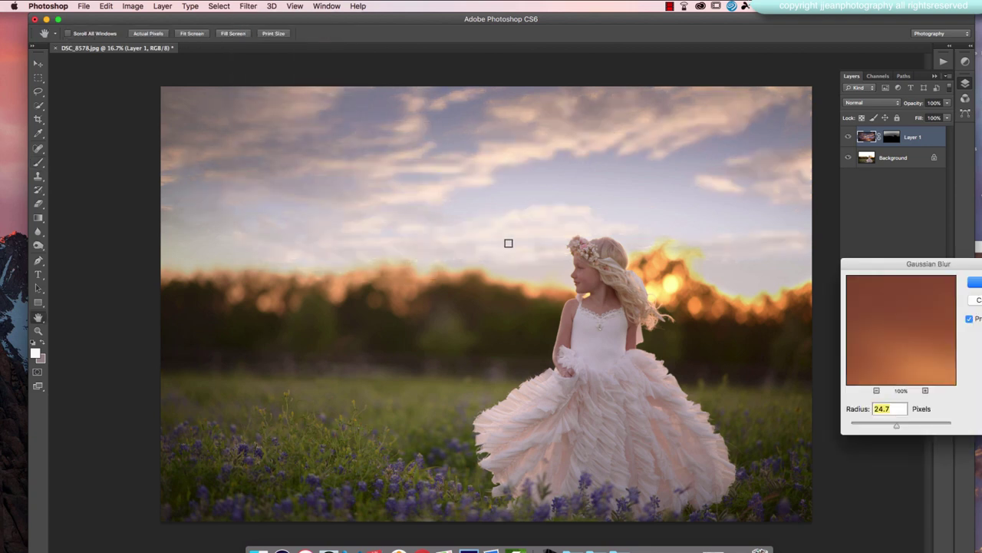
mouse_move(894, 426)
mouse_down()
mouse_move(868, 427)
mouse_move(898, 424)
mouse_up()
drag(899, 427, 900, 427)
key(Return)
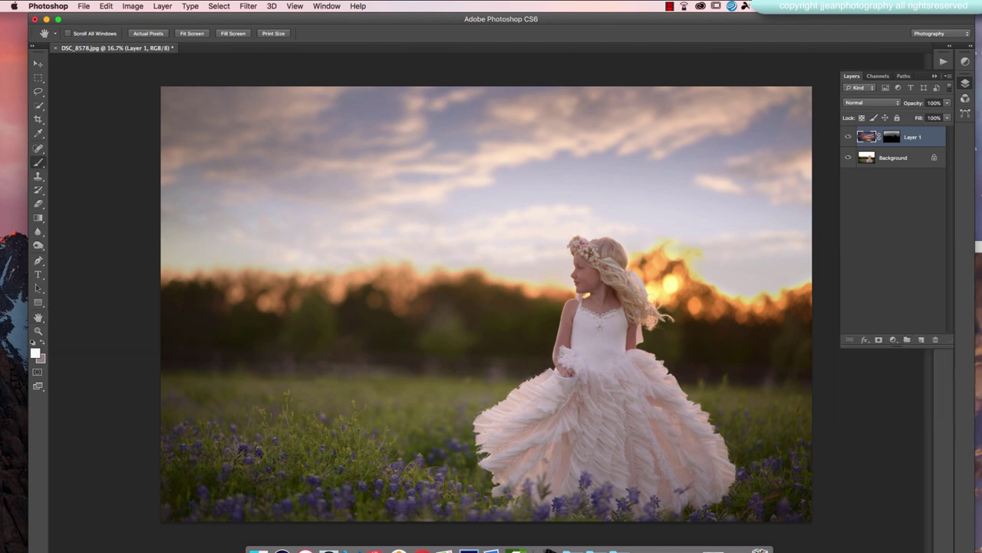
- Reveal more clouds on the sky mask, and clear the sky from the girl's face and flower crown with a 93 px black brush
click(890, 139)
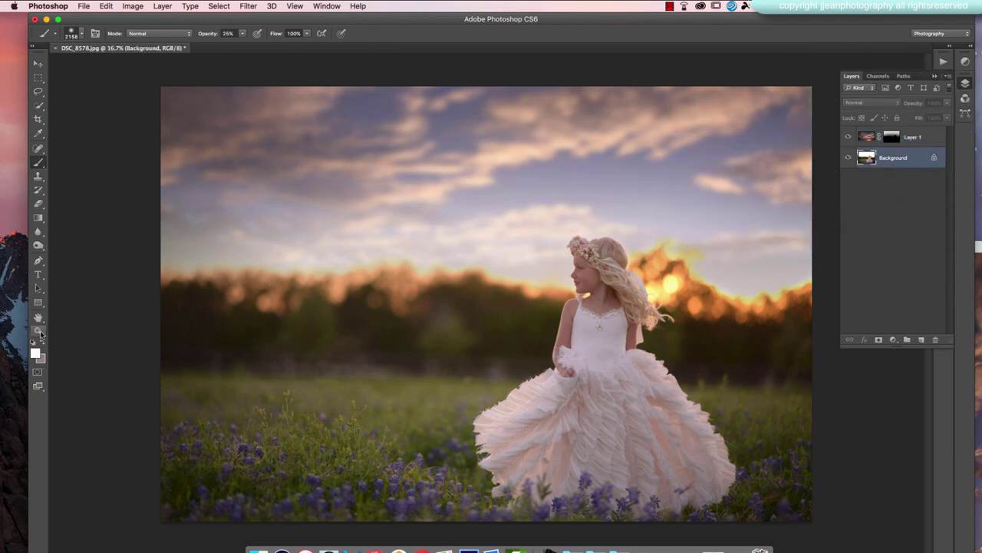
click(37, 330)
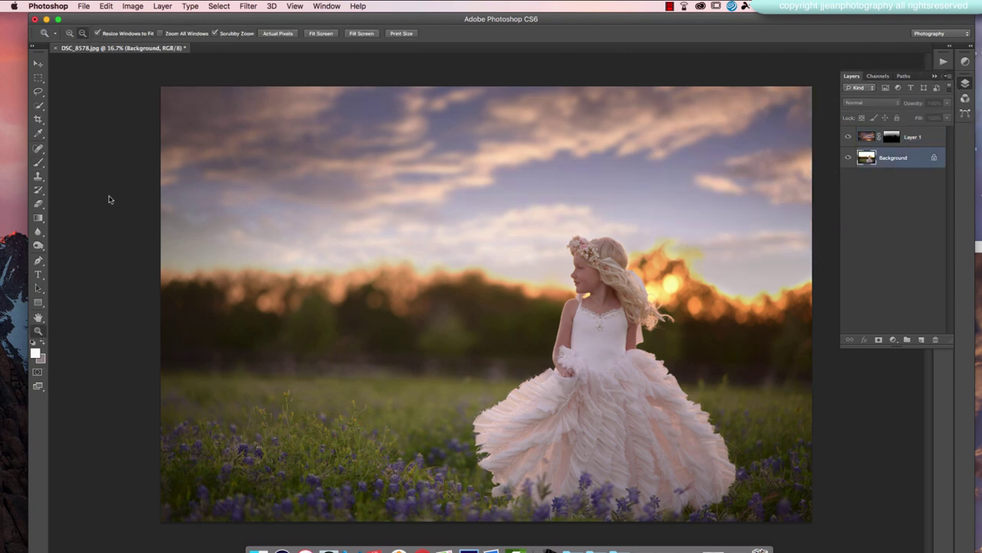
click(70, 33)
click(599, 287)
click(598, 287)
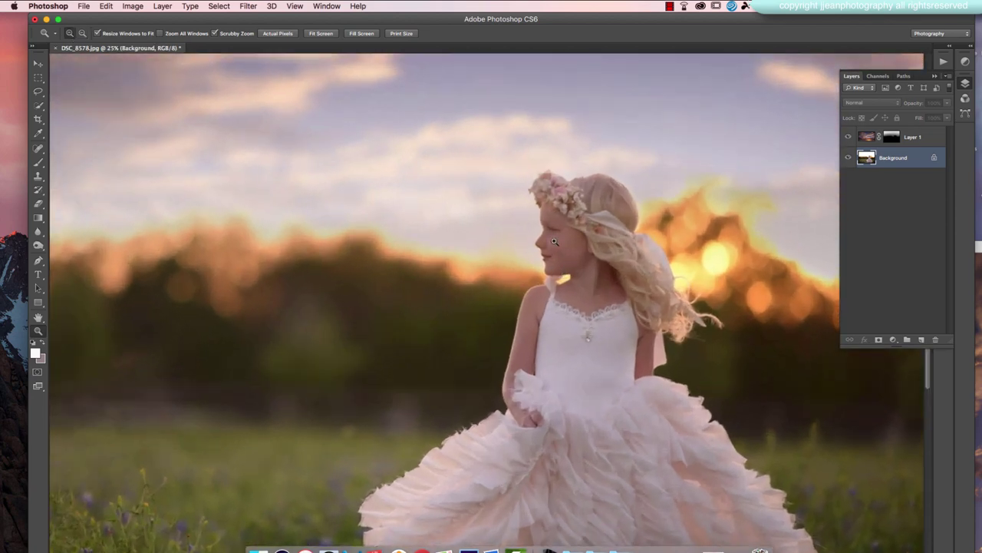
click(599, 287)
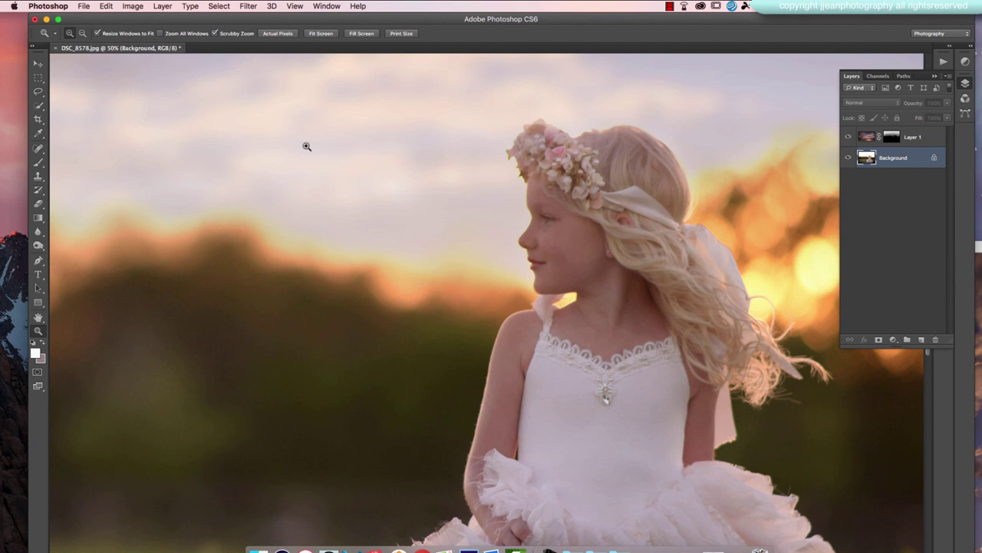
click(37, 203)
click(38, 149)
click(38, 162)
click(891, 138)
key(x)
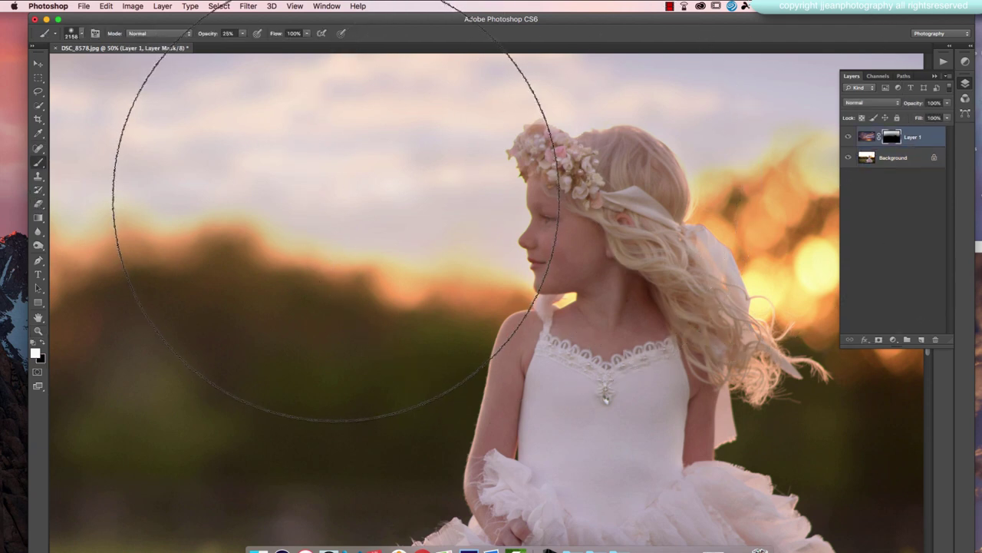
right_click(124, 68)
drag(124, 66, 94, 69)
click(559, 207)
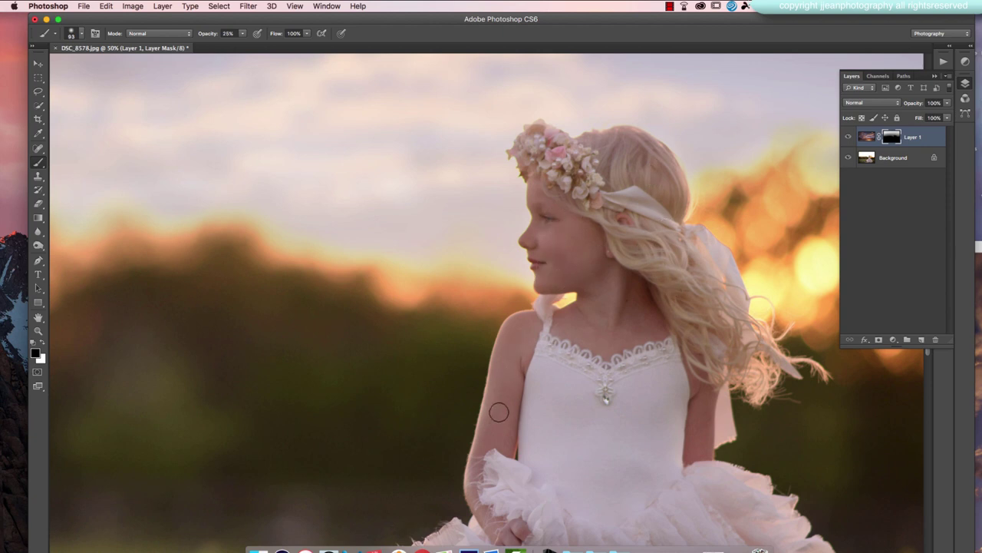
- Fade the clouds above the tree line on the mask with a 2395 px black brush at 25% opacity
click(38, 331)
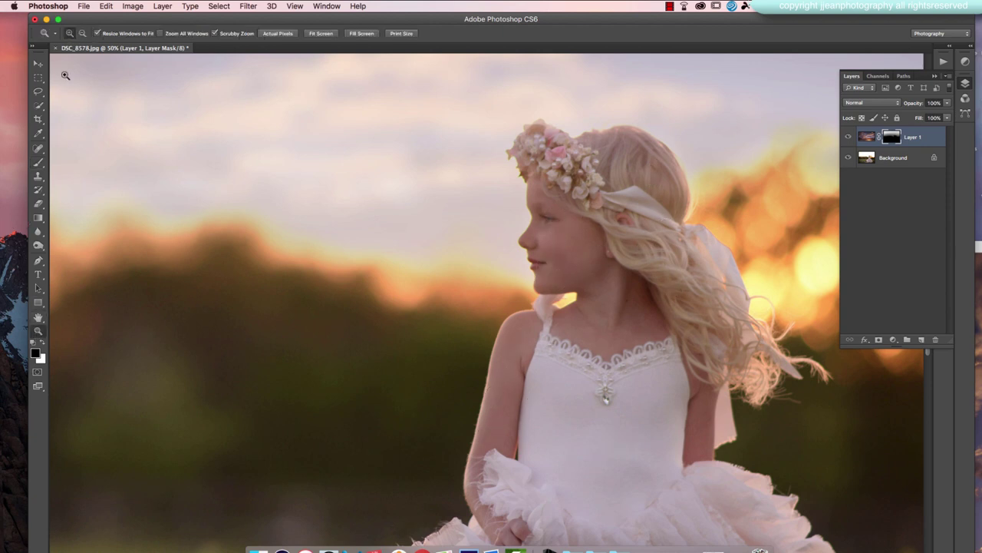
alt+click(259, 142)
alt+click(333, 162)
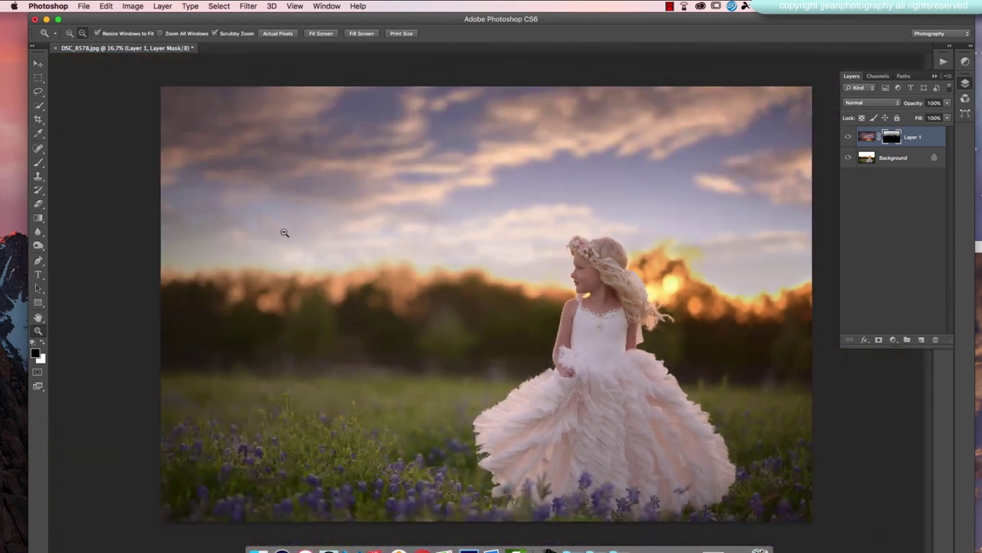
click(38, 162)
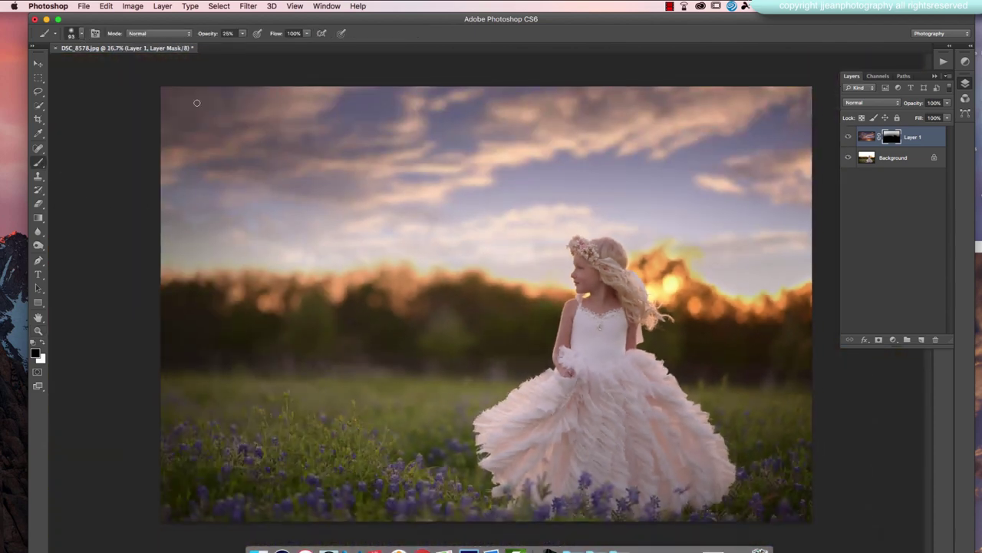
right_click(139, 64)
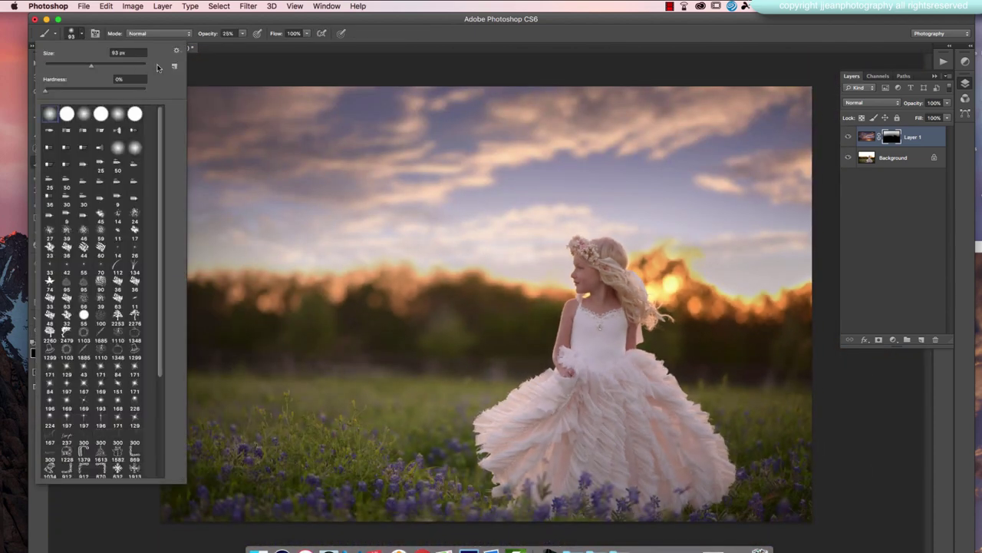
drag(151, 63, 131, 63)
key(Return)
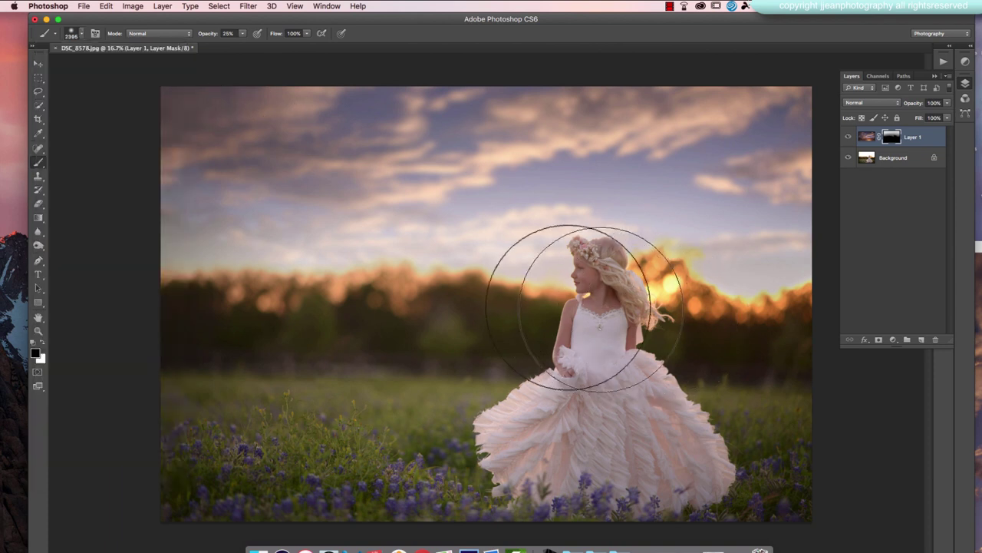
drag(756, 286, 803, 276)
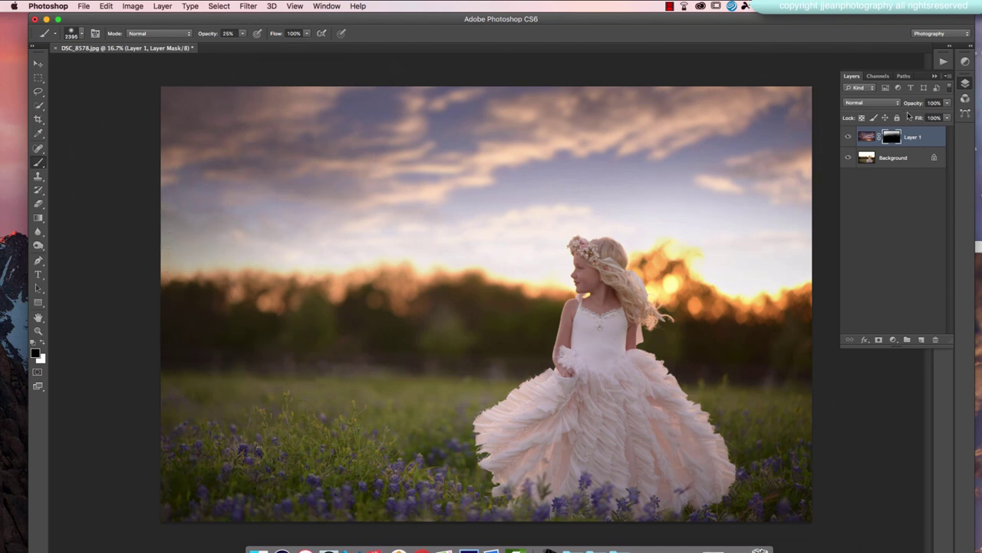
- Lower the sky layer's opacity to 80%
click(948, 104)
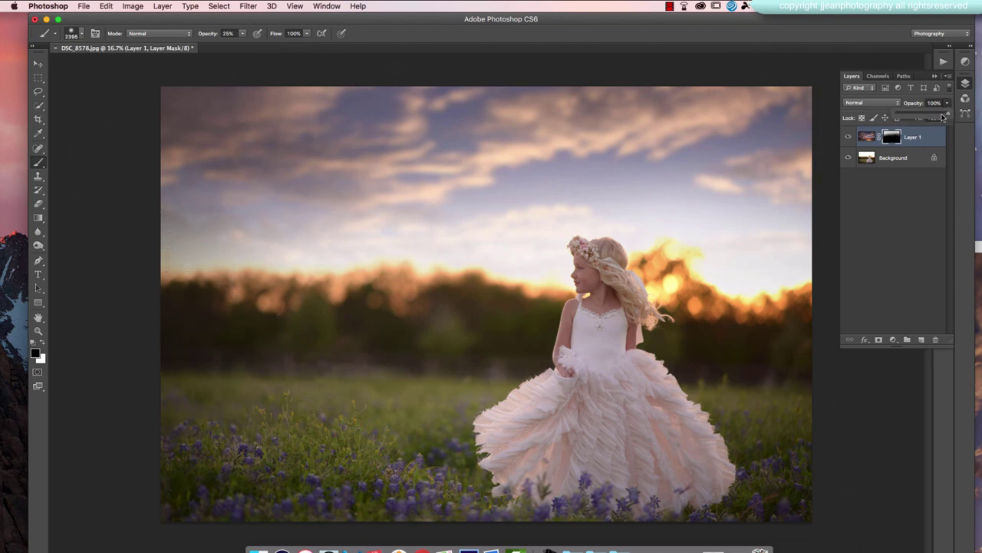
drag(887, 117, 939, 118)
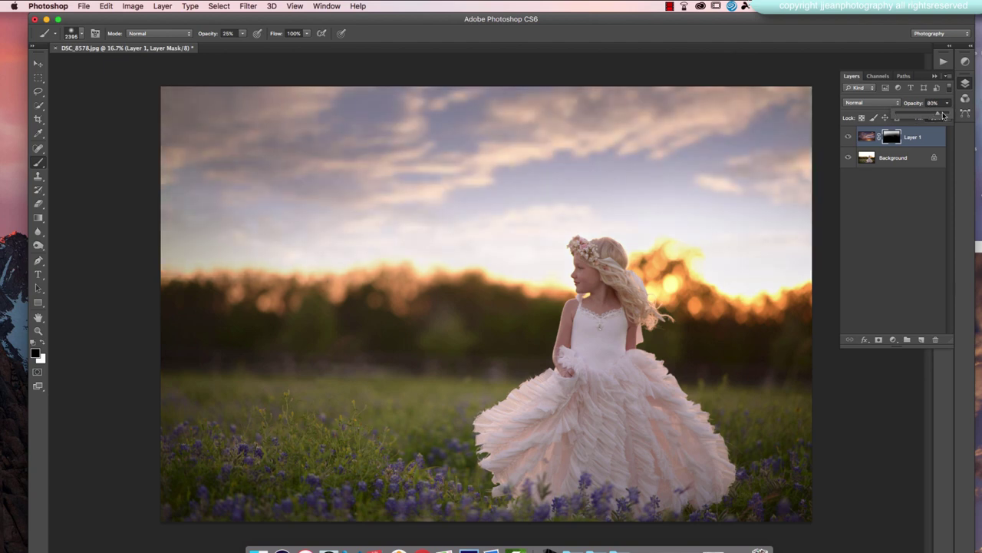
click(938, 141)
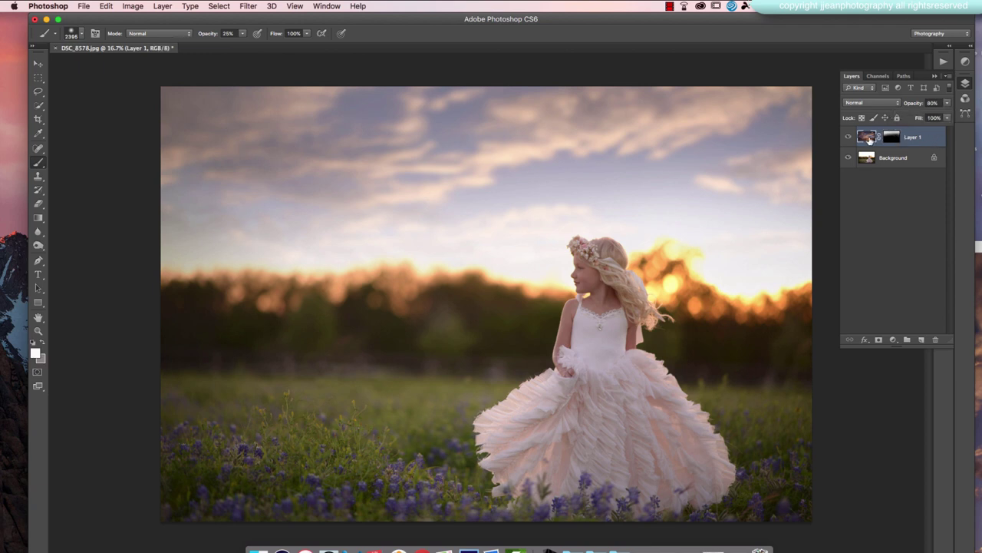
click(892, 138)
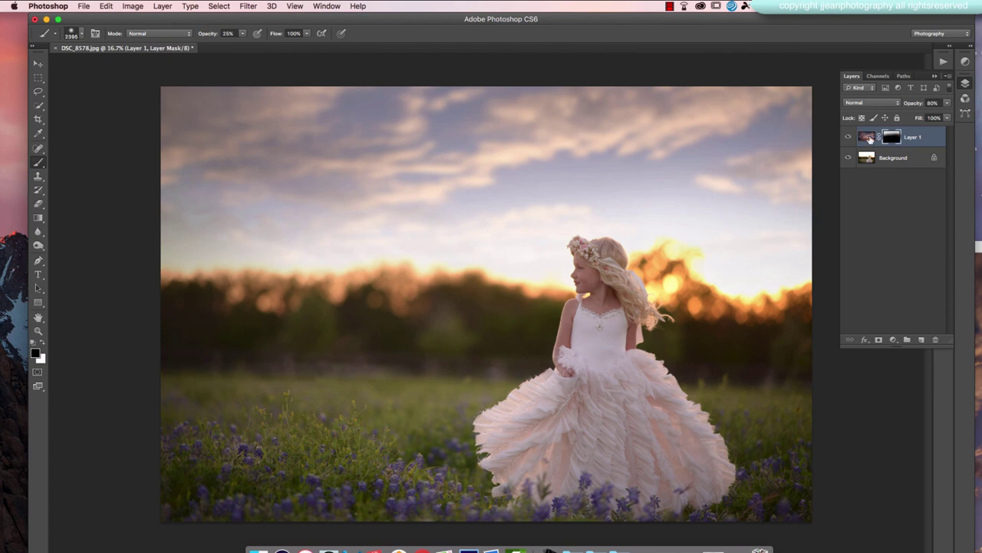
click(867, 137)
click(868, 138)
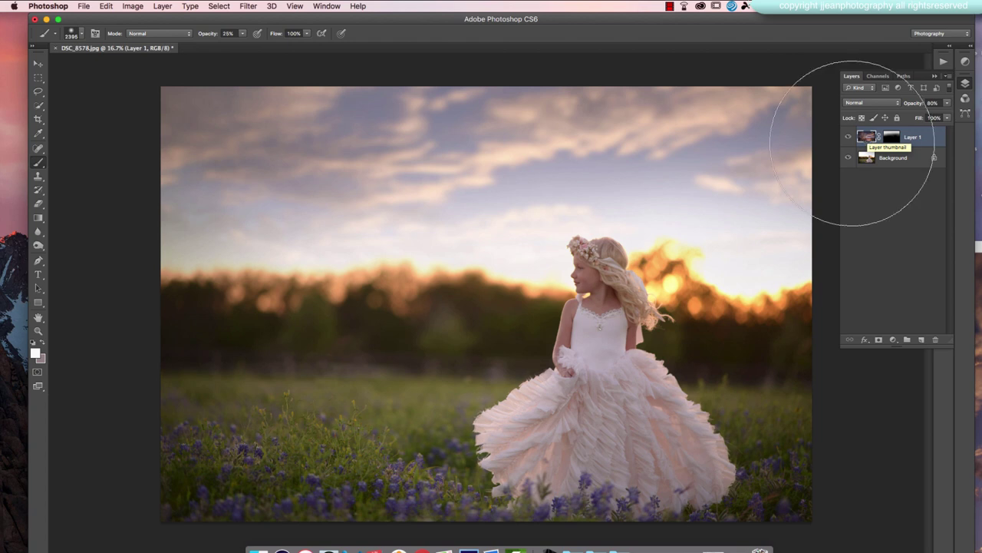
click(162, 6)
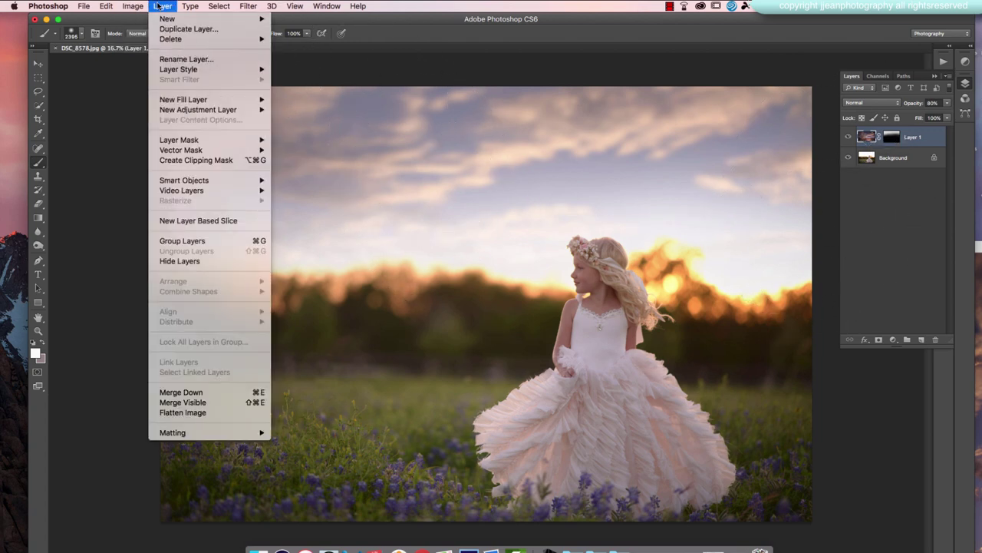
mouse_move(223, 110)
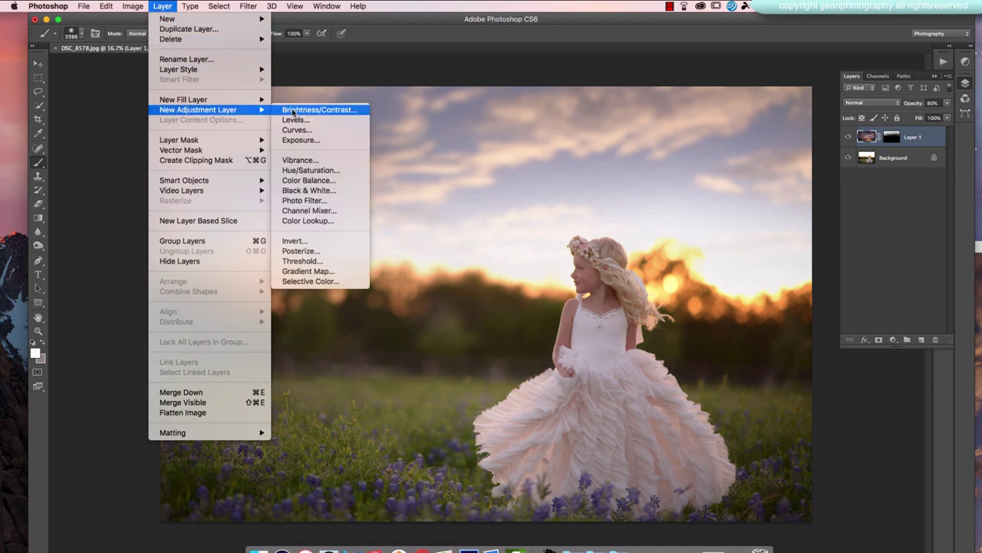
click(691, 133)
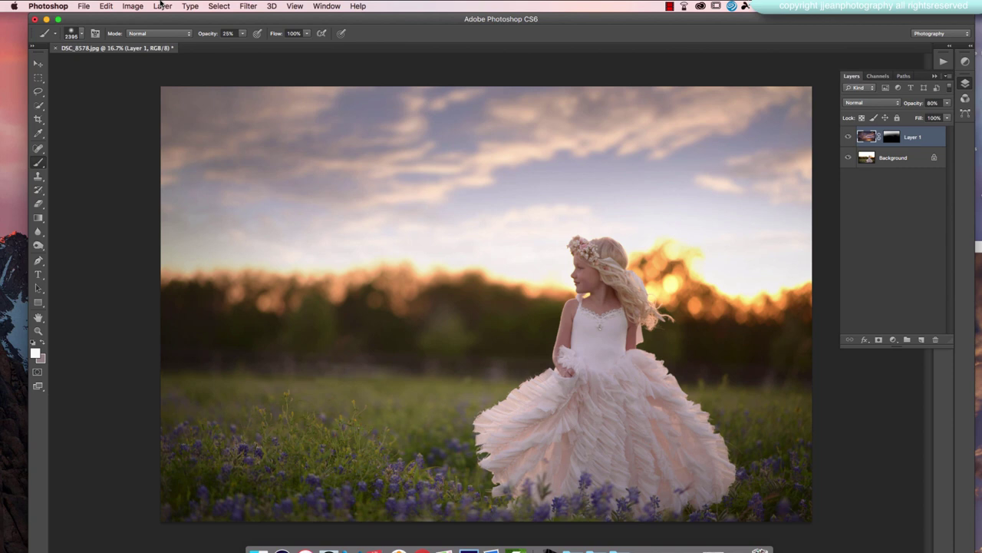
- Warm the midtones of the sky layer's image with Color Balance, shifting them toward red and yellow
click(163, 6)
mouse_move(259, 112)
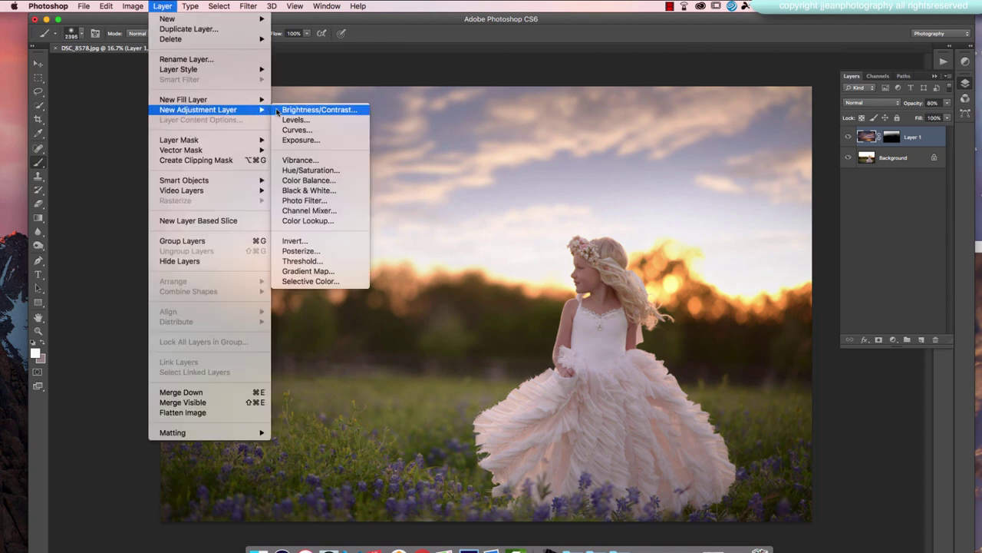
mouse_move(133, 6)
mouse_move(148, 40)
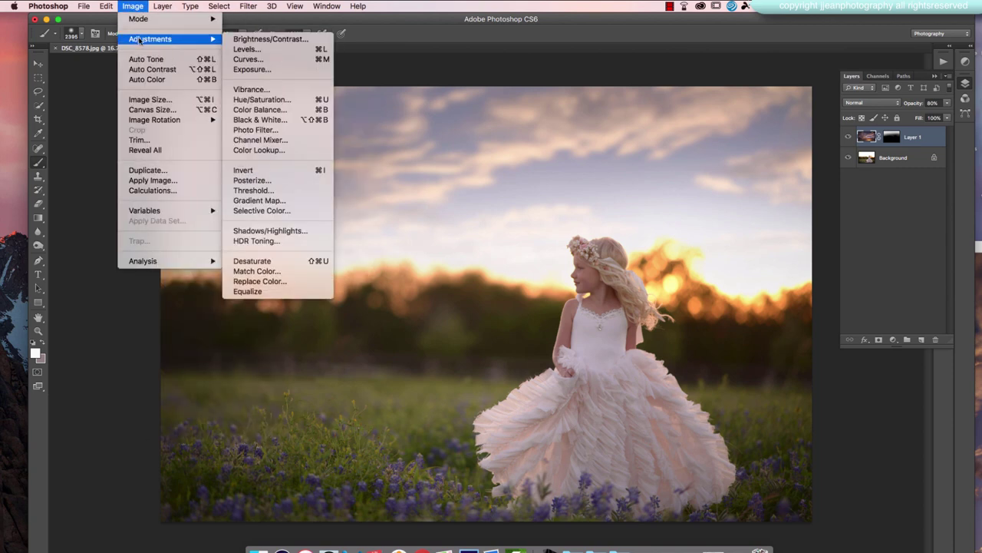
click(259, 109)
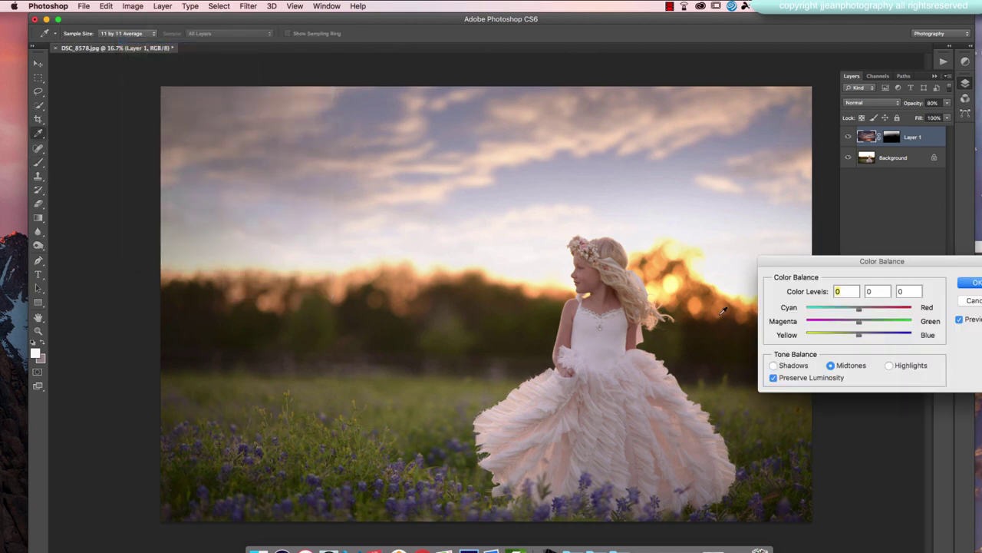
drag(862, 311, 838, 337)
drag(874, 309, 877, 310)
click(875, 310)
- Shift the sky's highlights slightly toward yellow in Color Balance and apply the adjustment
click(889, 366)
drag(859, 338, 854, 338)
drag(856, 335, 857, 335)
key(b)
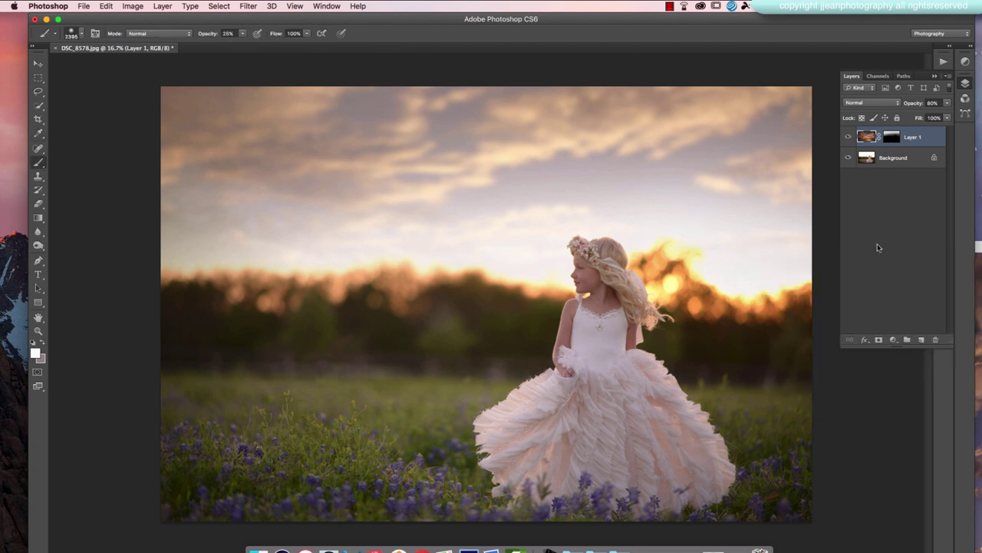
- Toggle the sky layer's visibility repeatedly to compare the portrait with and without the clouds
click(849, 137)
click(849, 136)
click(849, 137)
click(849, 136)
click(849, 136)
click(849, 136)
click(848, 137)
click(849, 136)
- Merge the visible layers and take a history snapshot of the merged image
click(168, 5)
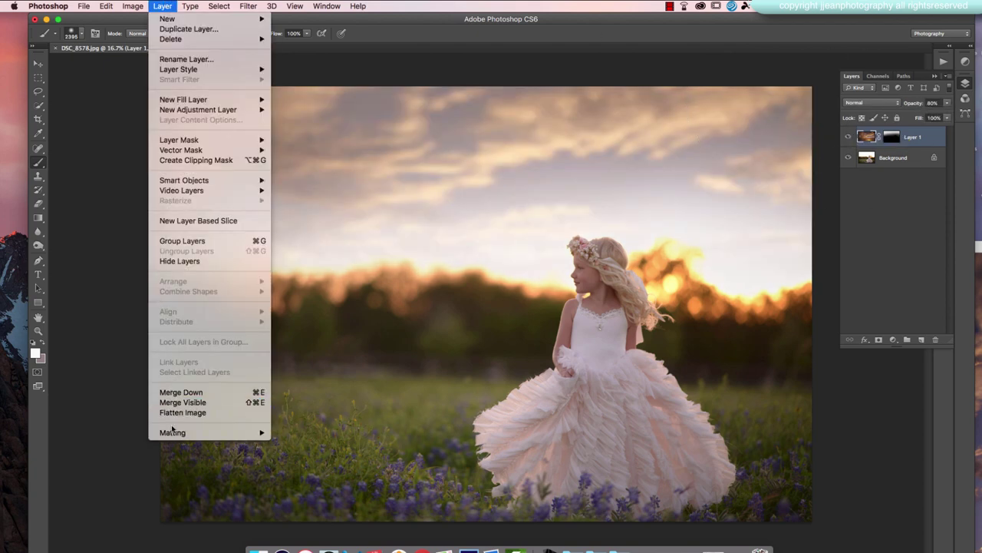
click(182, 404)
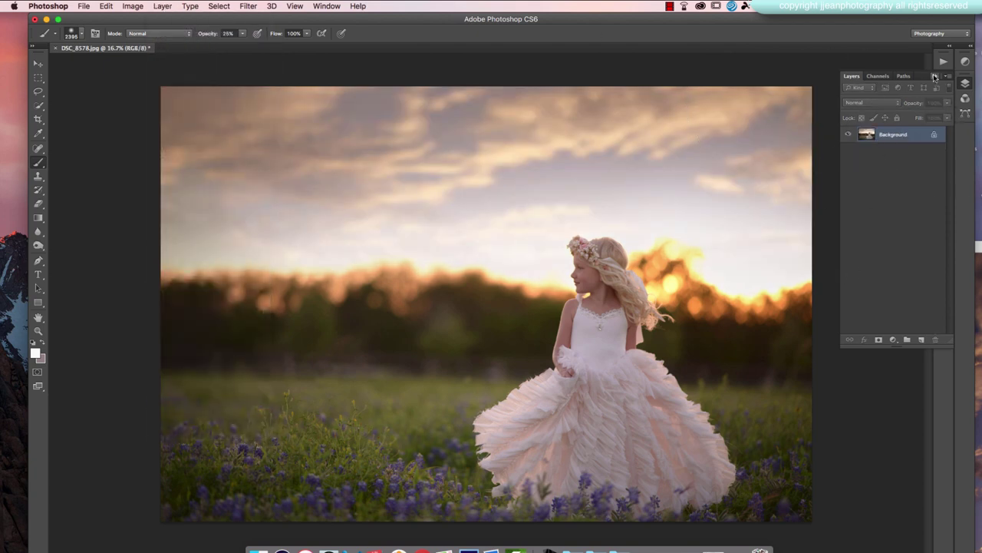
click(935, 76)
click(944, 83)
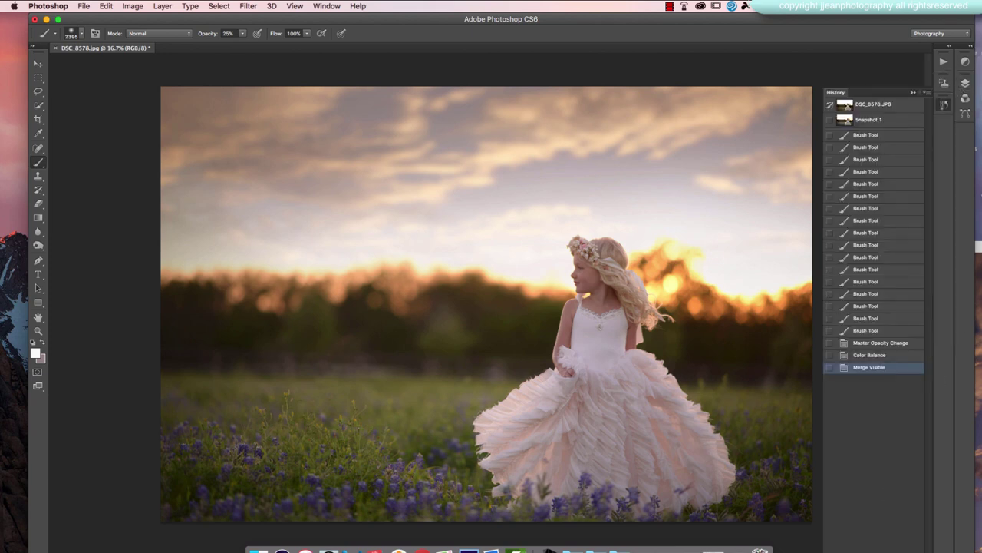
click(881, 445)
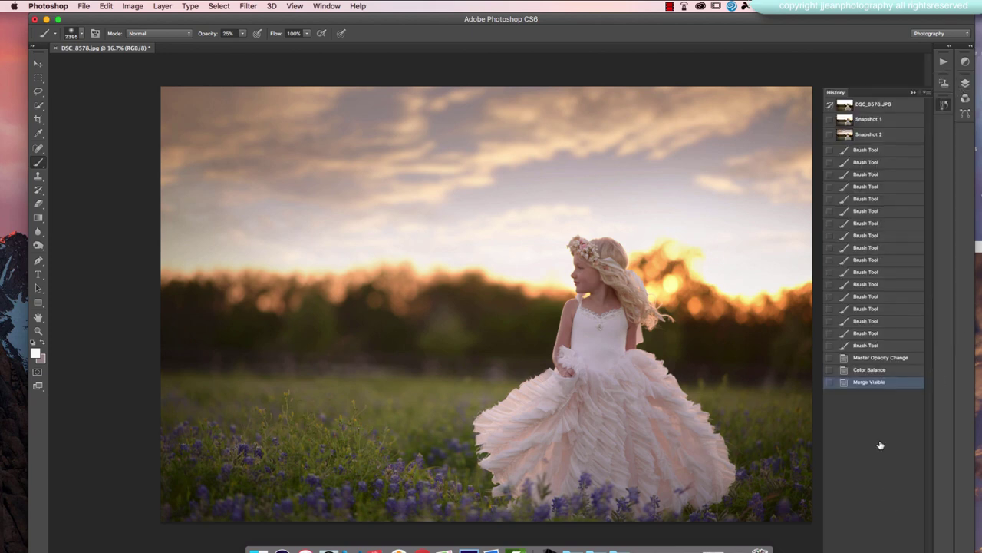
- Compare the original opened photo with the new snapshot in the history, ending on Snapshot 2
click(884, 106)
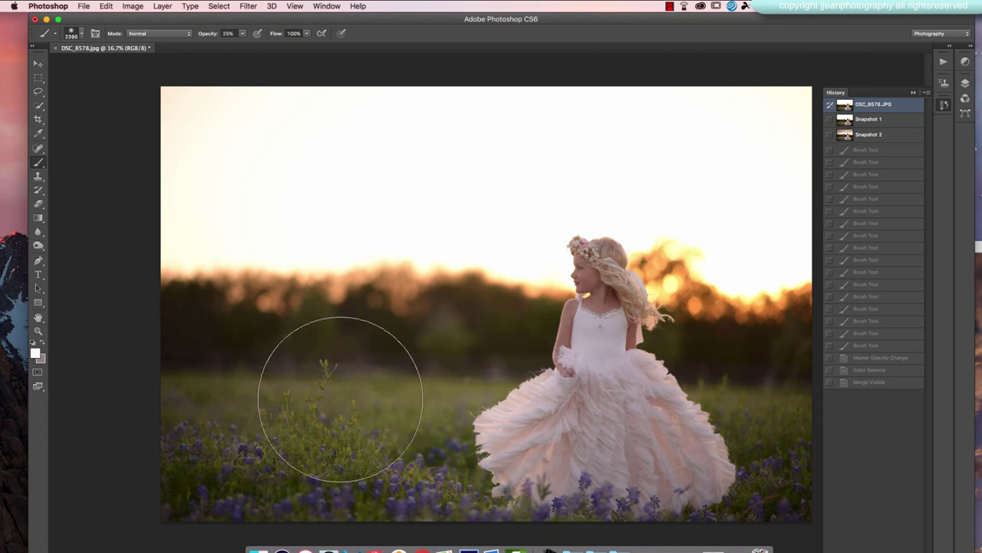
click(881, 135)
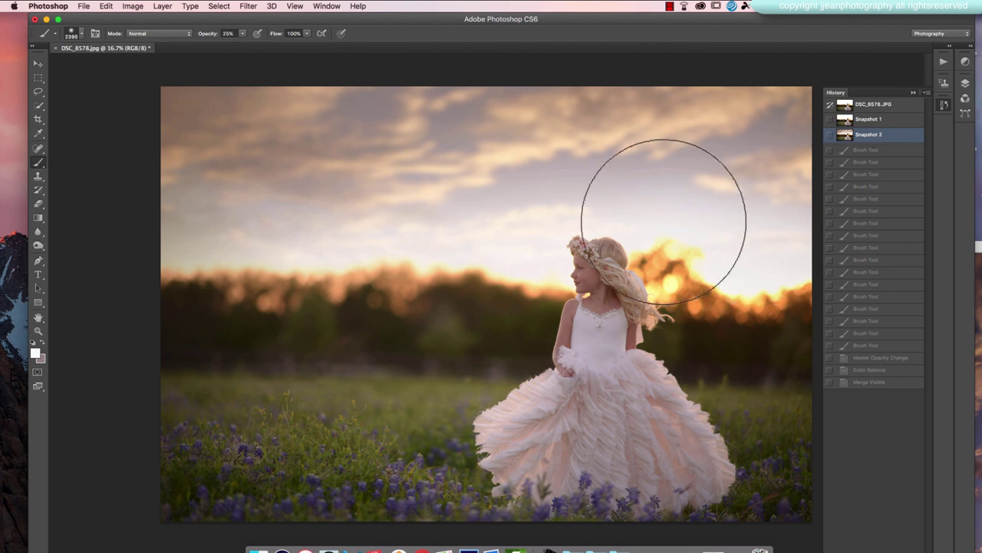
- Add a Levels adjustment layer with the default name and move its settings clear of the girl
click(163, 6)
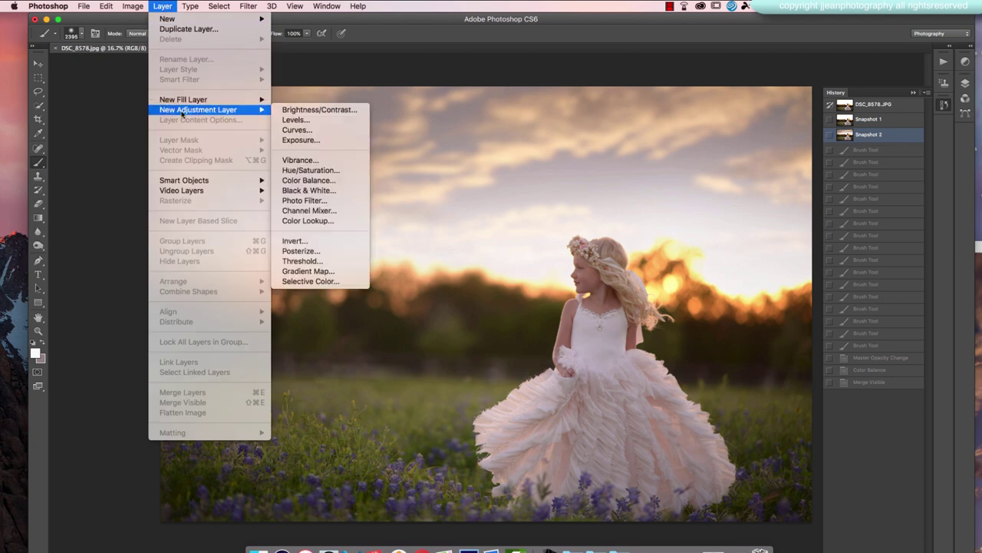
mouse_move(223, 109)
click(294, 120)
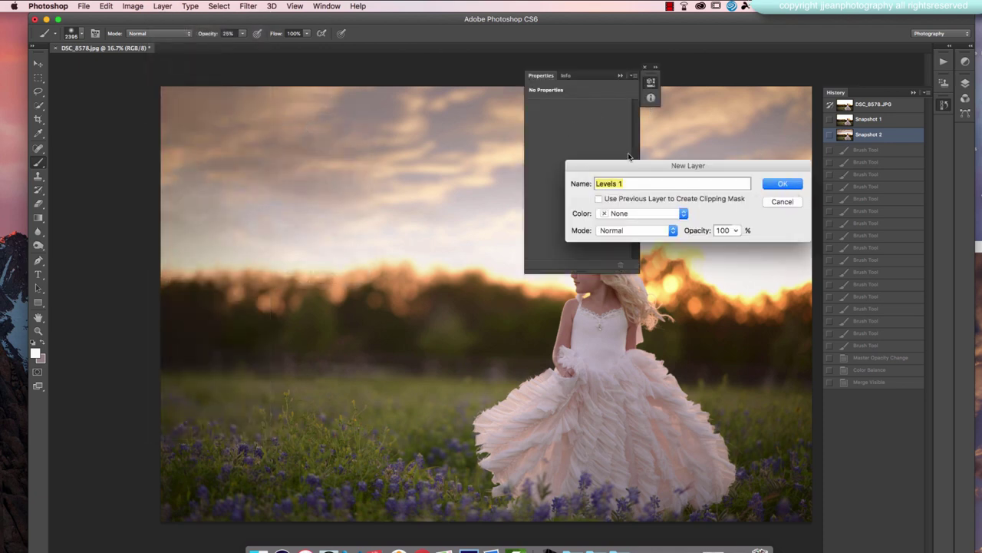
click(780, 187)
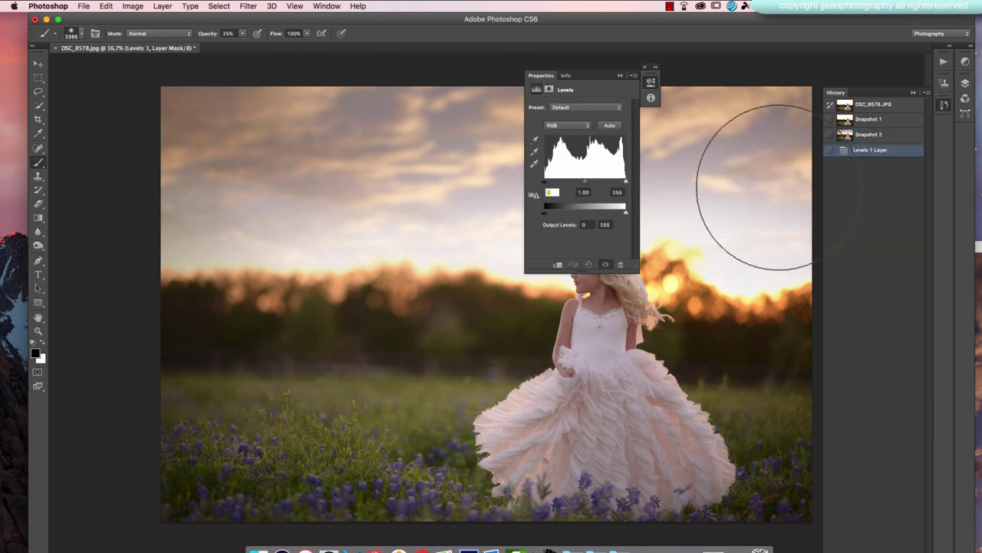
drag(593, 78, 799, 54)
- Brighten the midtones of the Levels adjustment layer and raise its black input level to 35
drag(793, 159, 792, 161)
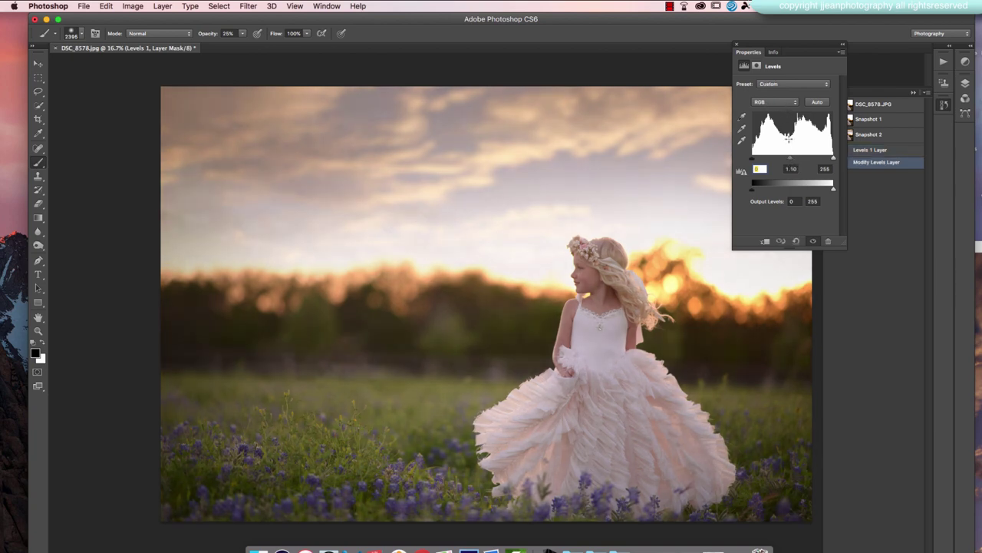
drag(793, 162, 785, 161)
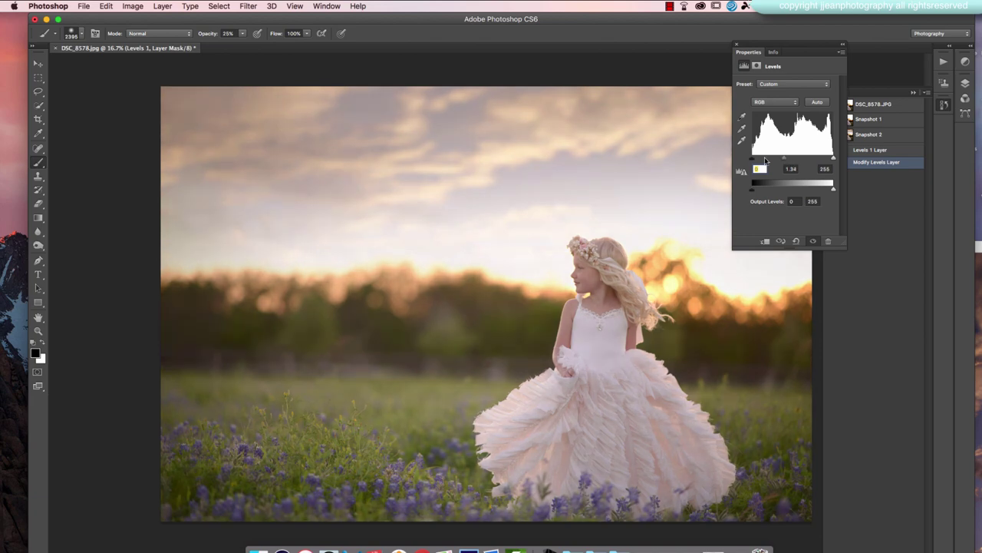
drag(753, 160, 760, 162)
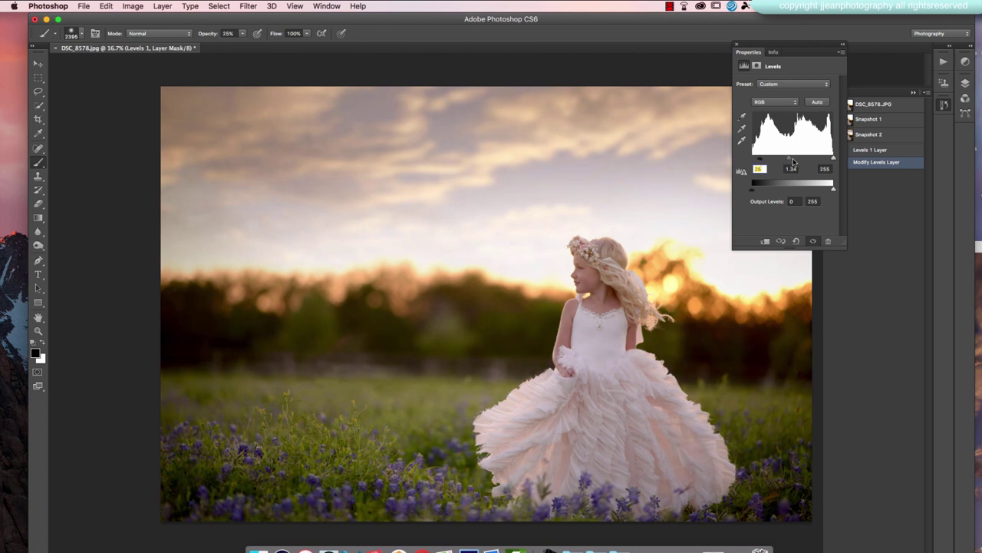
drag(790, 161, 762, 160)
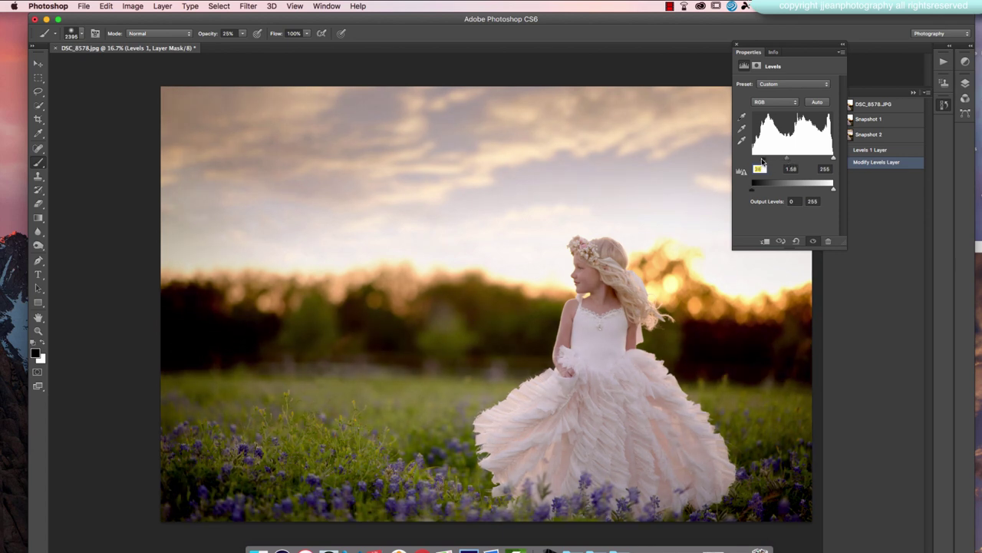
drag(763, 160, 783, 159)
key(Up)
key(Up)
key(Up)
key(Up)
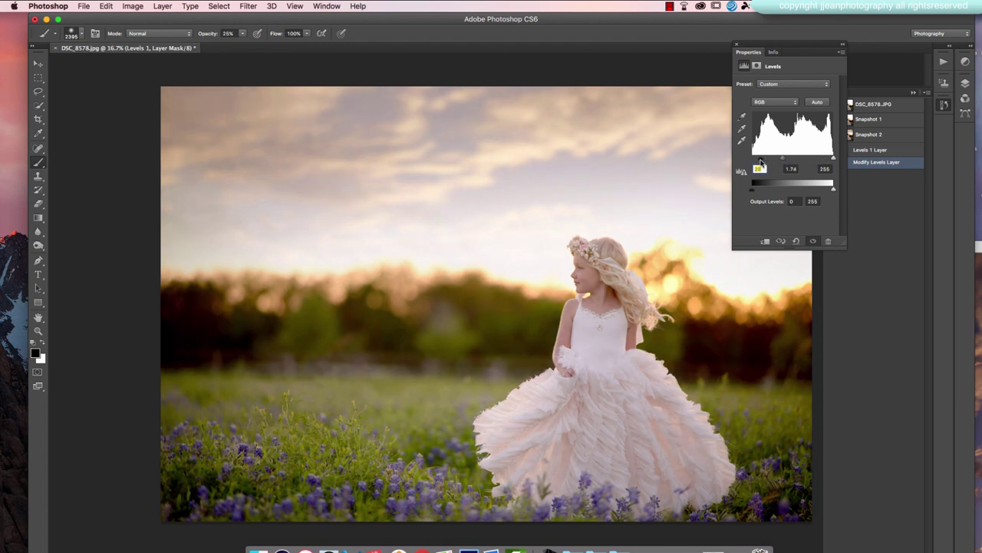
key(Up)
key(Up)
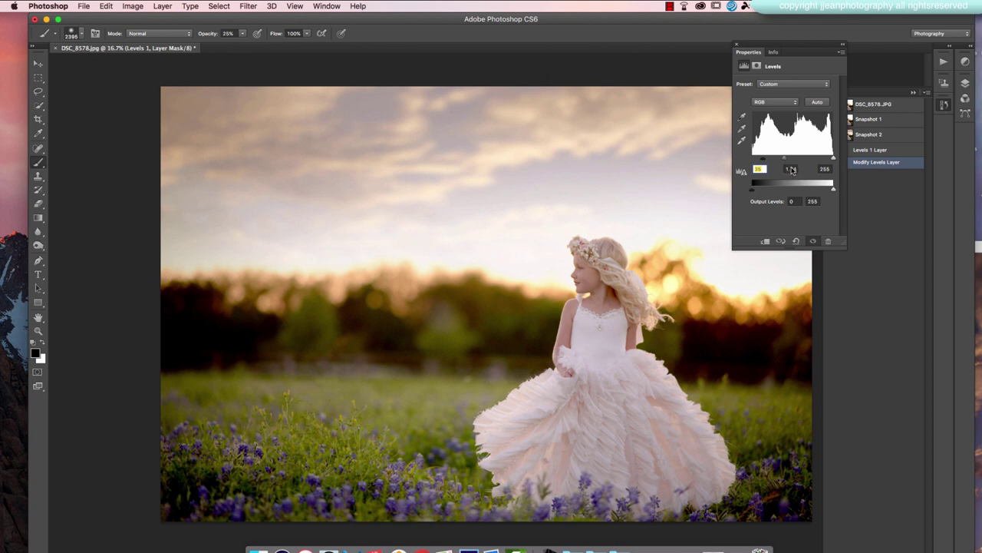
click(842, 44)
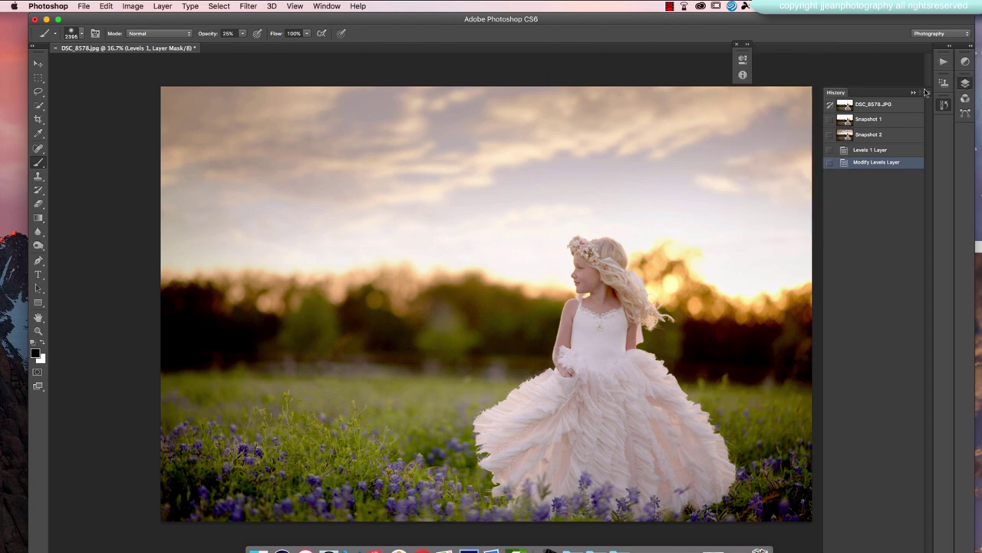
- Set the brush to 363 px and try to soften the Levels effect on the dark left-hand trees at 25% opacity
key(F7)
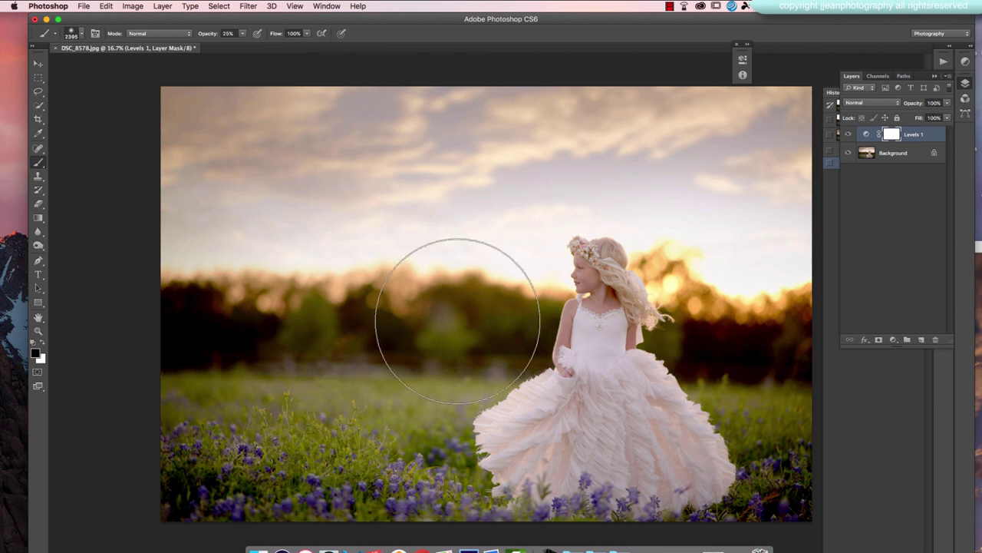
click(75, 34)
click(119, 67)
click(335, 21)
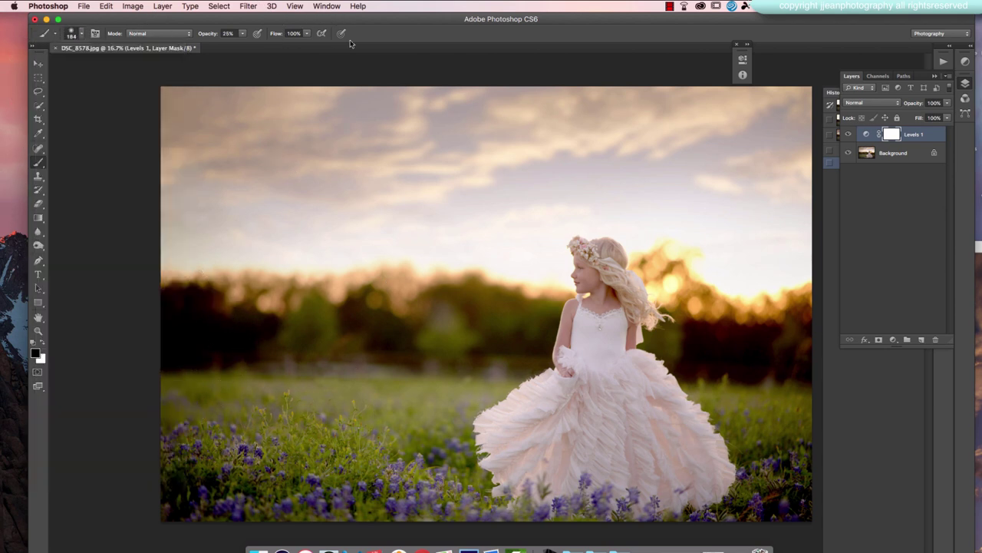
click(82, 34)
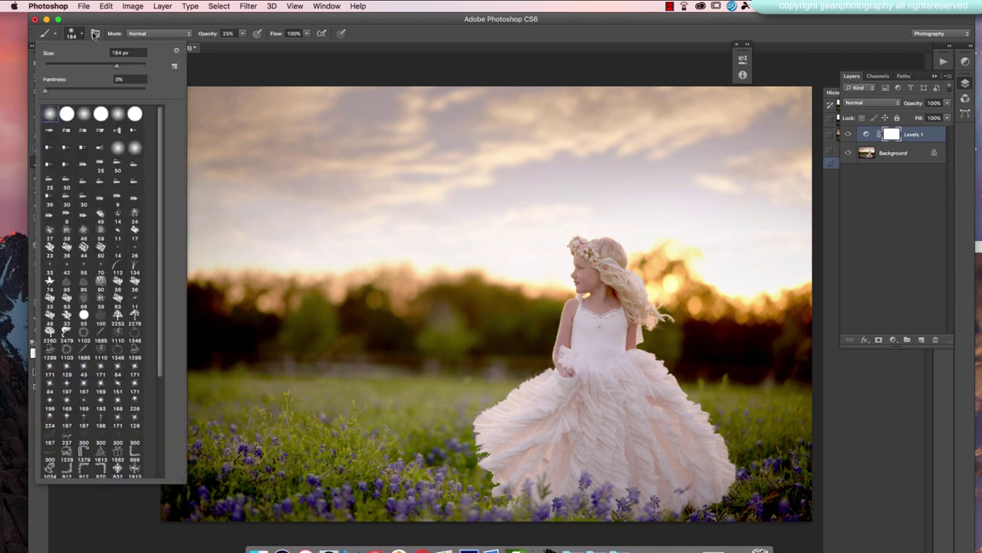
click(128, 67)
mouse_move(263, 332)
mouse_down()
mouse_move(130, 353)
mouse_move(201, 313)
mouse_up()
mouse_move(200, 313)
mouse_down()
mouse_move(156, 304)
mouse_move(209, 329)
mouse_up()
mouse_move(210, 330)
mouse_down()
mouse_move(268, 342)
mouse_move(231, 347)
mouse_up()
drag(232, 347, 281, 326)
click(282, 326)
- Paint black on the Levels mask over the dark trees on both sides of the girl at 84% brush opacity
click(244, 33)
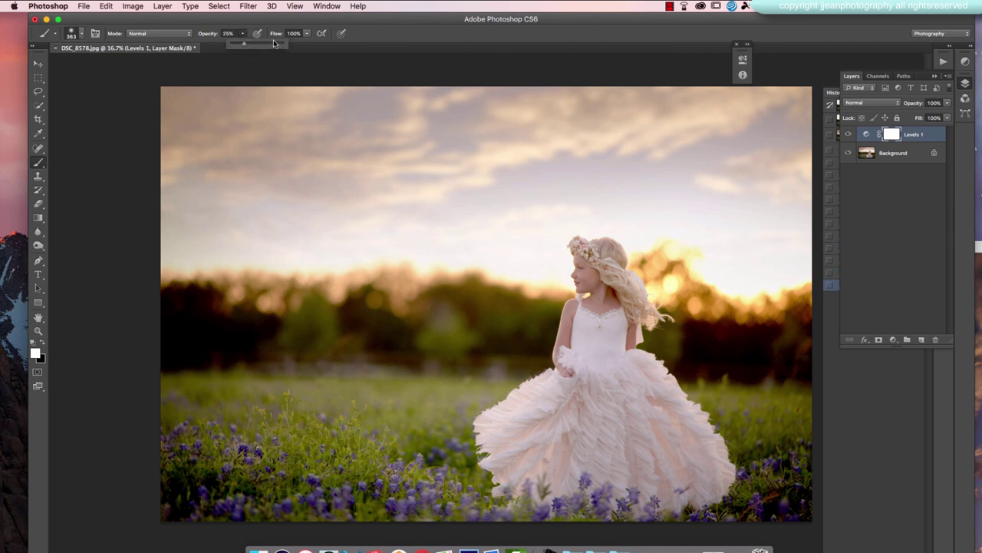
click(275, 43)
click(341, 281)
key(x)
mouse_move(246, 345)
mouse_down()
mouse_move(268, 330)
mouse_move(261, 322)
mouse_move(152, 304)
mouse_move(174, 295)
mouse_move(213, 359)
mouse_up()
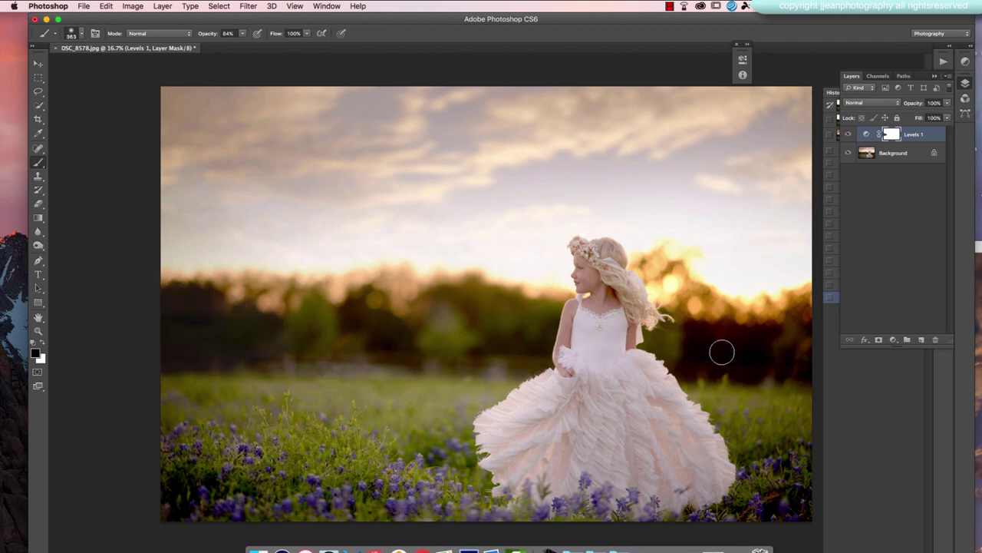
mouse_move(696, 329)
mouse_down()
mouse_move(690, 352)
mouse_move(701, 363)
mouse_move(743, 369)
mouse_move(788, 338)
mouse_move(699, 336)
mouse_move(805, 322)
mouse_move(800, 359)
mouse_move(754, 372)
mouse_up()
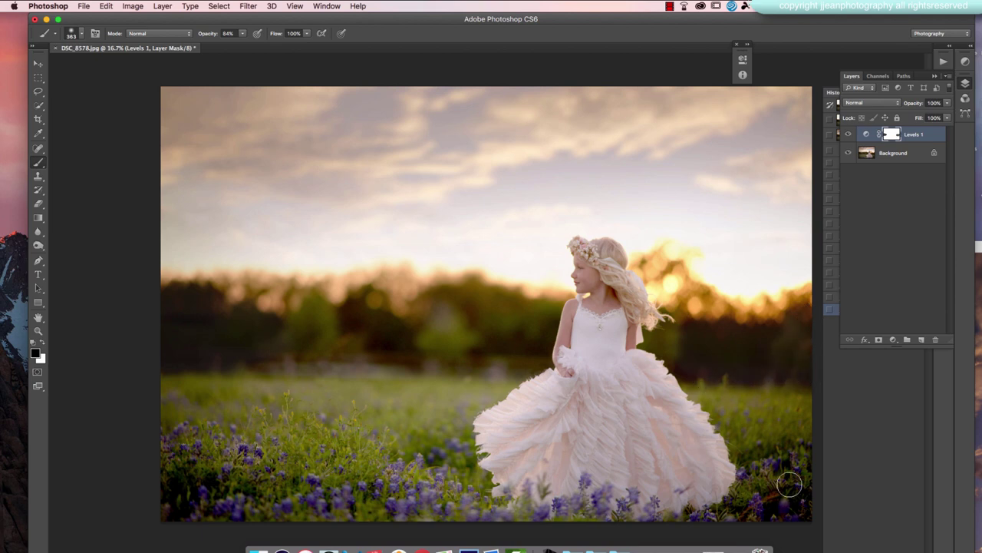
- Reduce the Levels effect on the flowers along the photo's bottom edge by painting the mask black, and fade the last stroke
drag(783, 487, 754, 513)
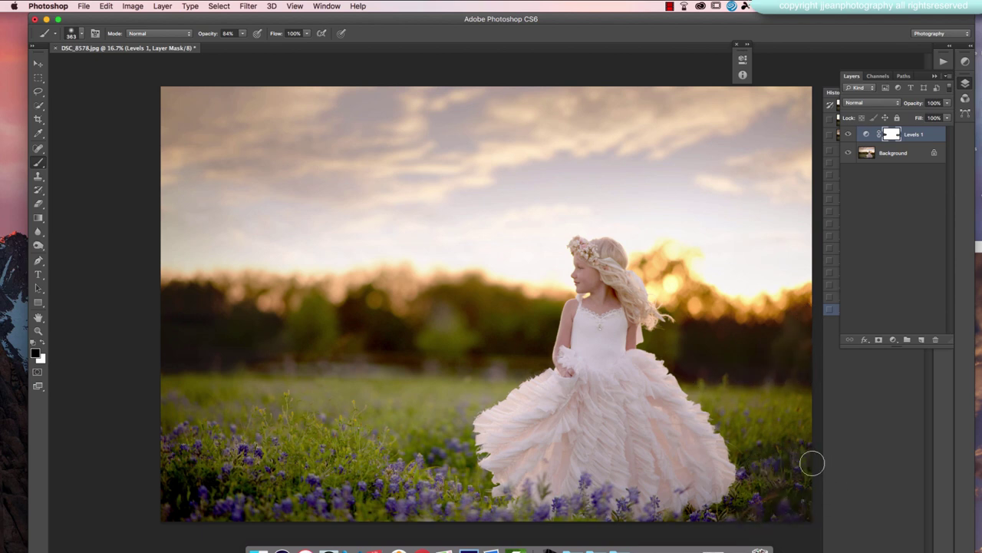
mouse_move(281, 511)
mouse_down()
mouse_move(192, 493)
mouse_move(244, 493)
mouse_move(199, 459)
mouse_move(246, 508)
mouse_move(235, 493)
mouse_move(347, 497)
mouse_move(344, 521)
mouse_move(689, 520)
mouse_move(862, 469)
mouse_up()
click(105, 6)
click(115, 61)
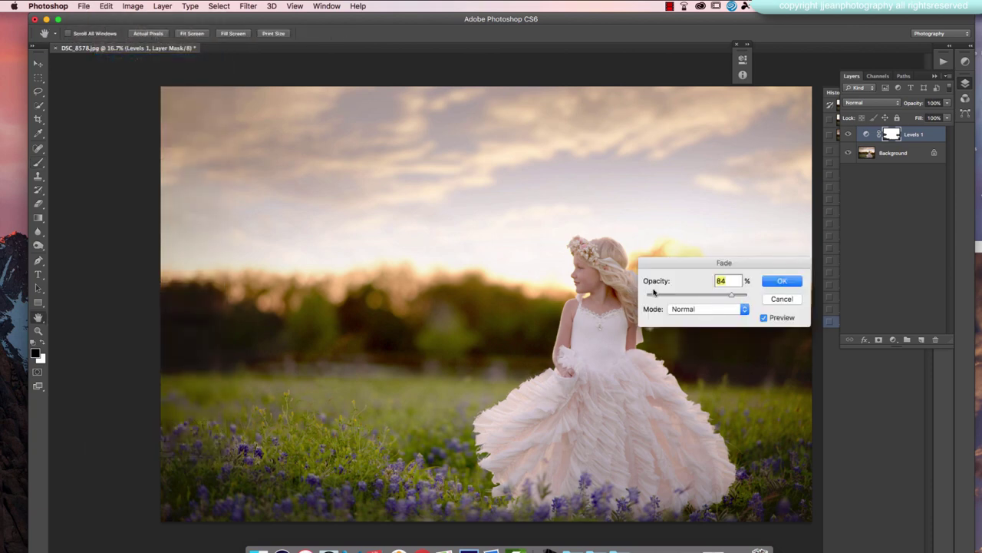
click(782, 282)
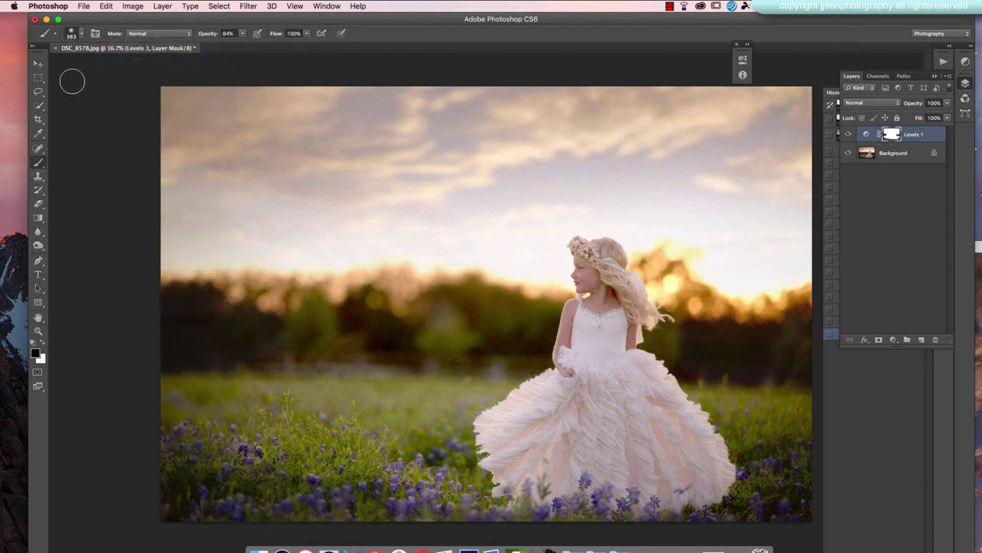
- Enlarge the brush to 489 px and paint black on the Levels mask over the grass and bluebonnets beside the dress
click(81, 34)
drag(128, 67, 138, 68)
mouse_move(368, 350)
mouse_down()
mouse_move(337, 433)
mouse_move(284, 451)
mouse_move(343, 408)
mouse_move(487, 395)
mouse_move(440, 470)
mouse_move(393, 466)
mouse_up()
mouse_move(292, 465)
mouse_down()
mouse_move(352, 493)
mouse_move(286, 456)
mouse_move(388, 510)
mouse_move(382, 401)
mouse_move(471, 372)
mouse_move(444, 395)
mouse_up()
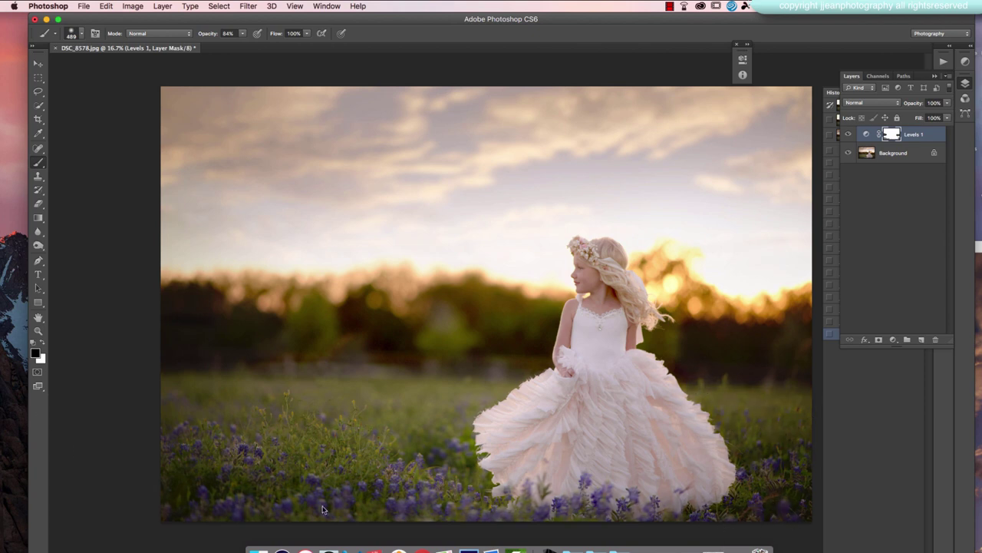
- Enlarge the brush to 2395 px and paint black on the Levels mask across the cloudy sky
click(81, 34)
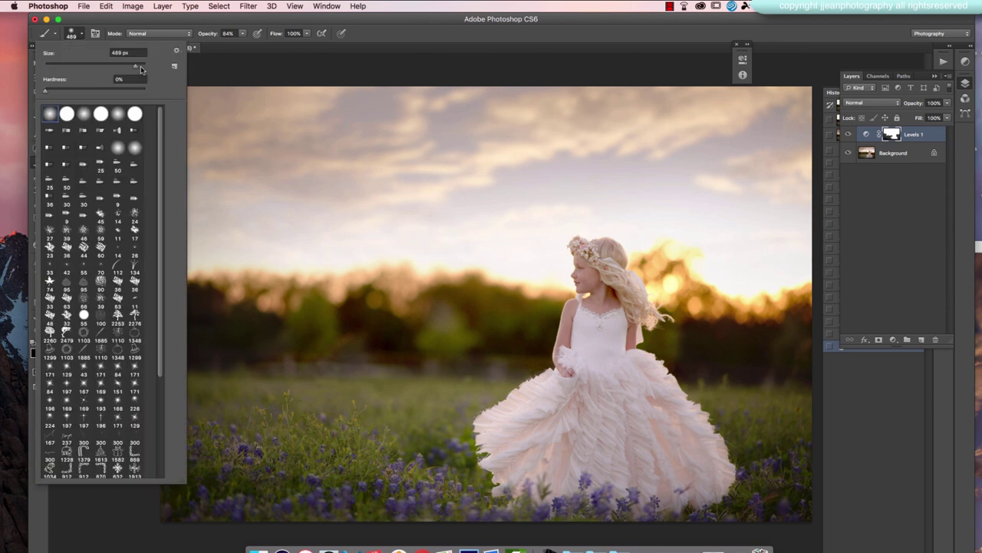
click(141, 66)
mouse_move(461, 203)
mouse_down()
mouse_move(473, 208)
mouse_move(261, 150)
mouse_move(451, 120)
mouse_move(874, 184)
mouse_move(172, 121)
mouse_move(207, 168)
mouse_move(724, 4)
mouse_move(449, 4)
mouse_move(840, 46)
mouse_up()
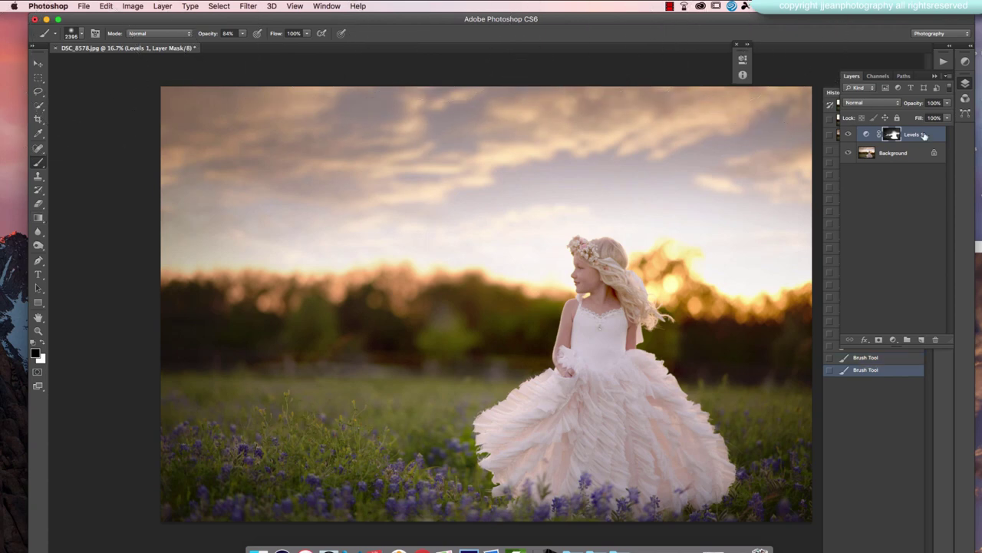
- Compare the photo with and without the Levels adjustment by toggling that layer's visibility several times
click(847, 136)
click(847, 135)
click(848, 135)
click(847, 135)
click(847, 135)
click(847, 135)
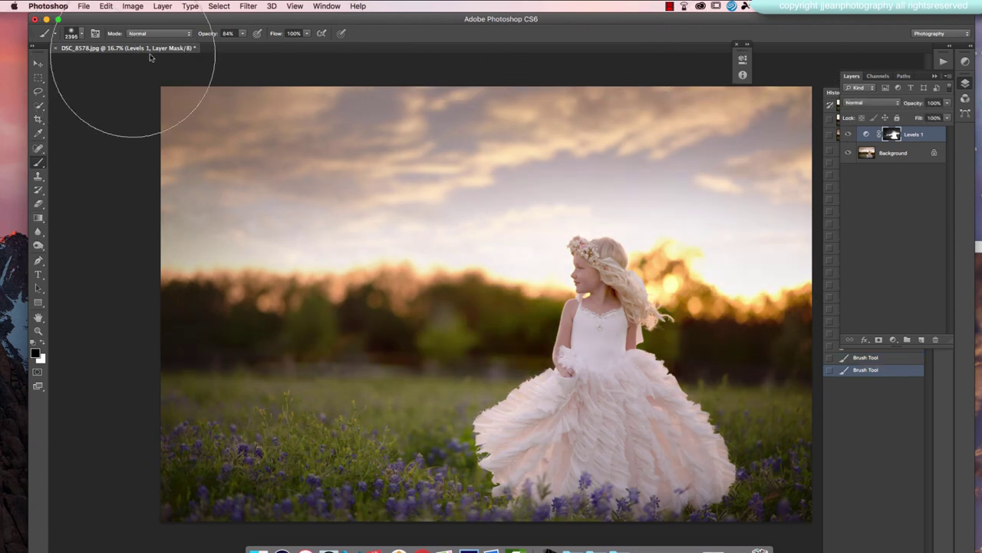
- Flatten the image into a single background layer and collapse the layers view to uncover the full edit history
click(162, 6)
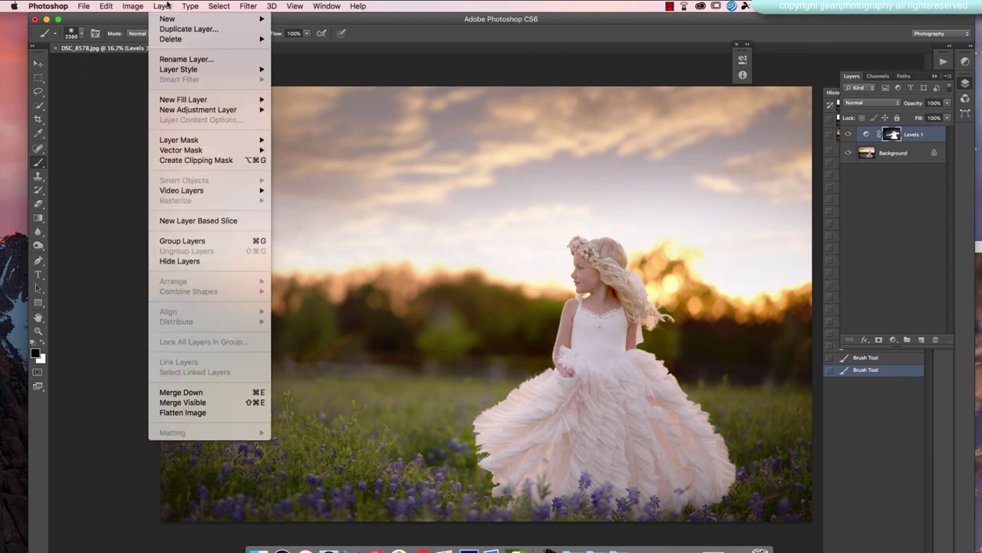
click(182, 414)
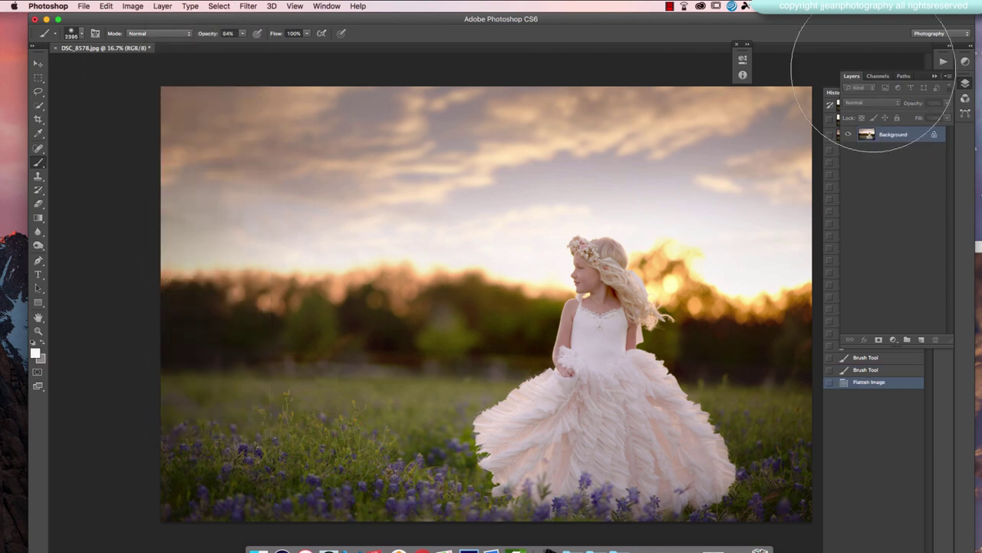
click(934, 75)
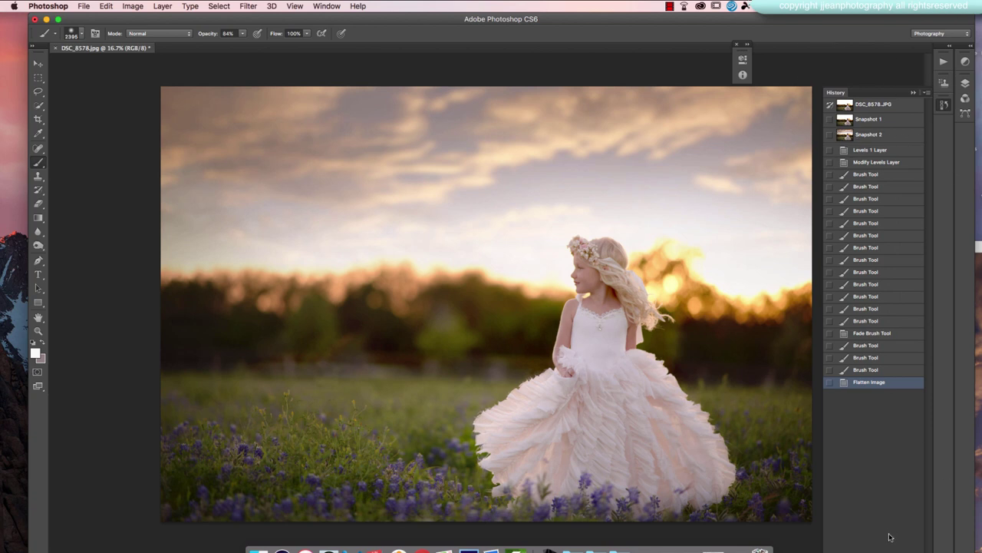